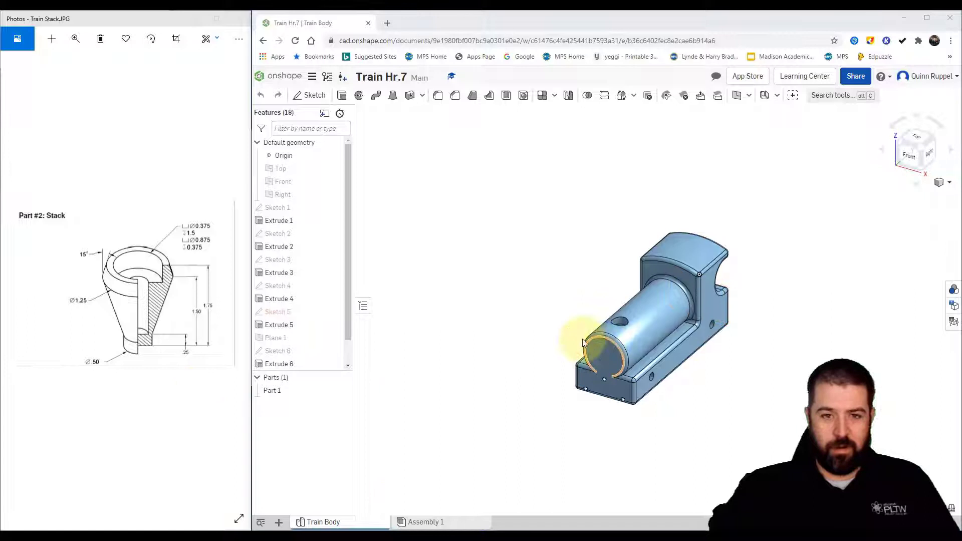
# Add a new Part Studio to the document and rename its tab to Stack.
pyautogui.click(279, 522)
pyautogui.click(317, 455)
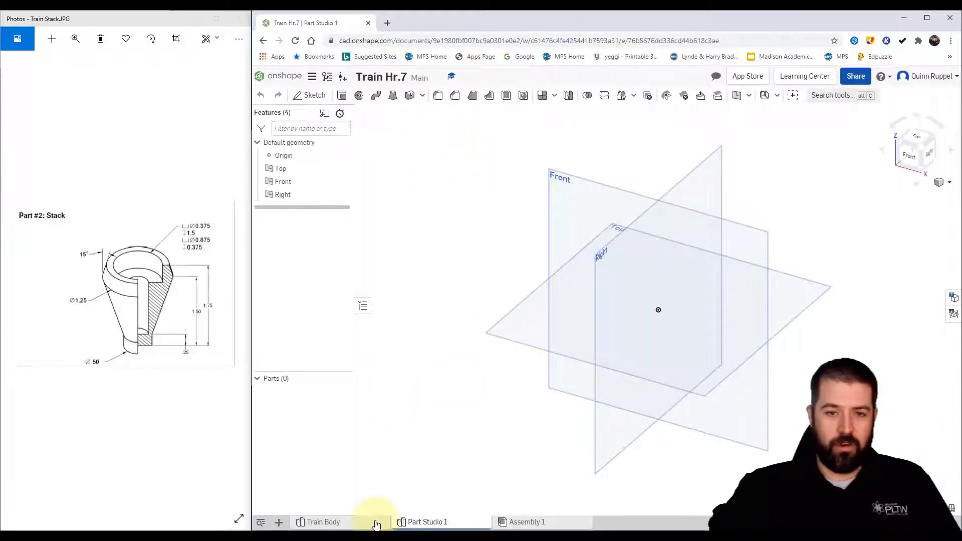
pyautogui.rightClick(427, 523)
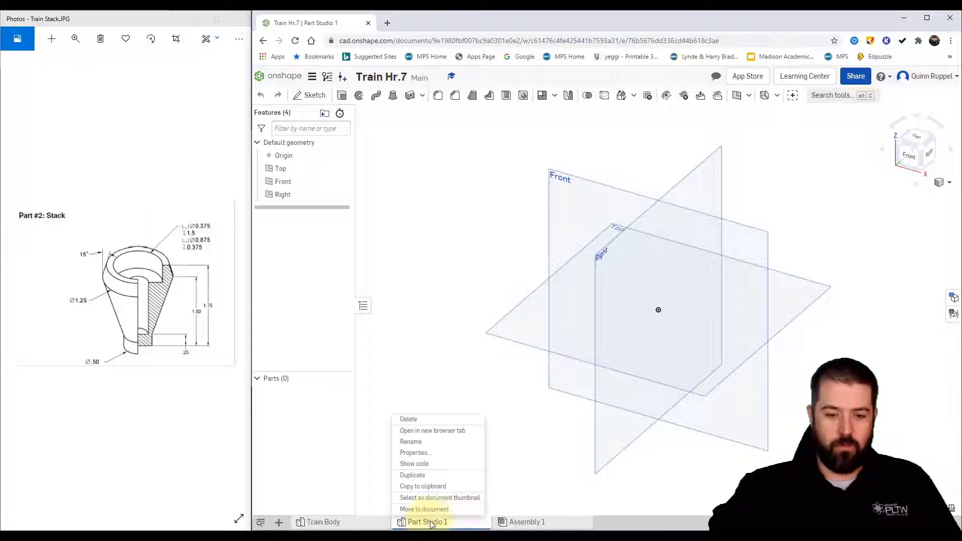
pyautogui.click(436, 442)
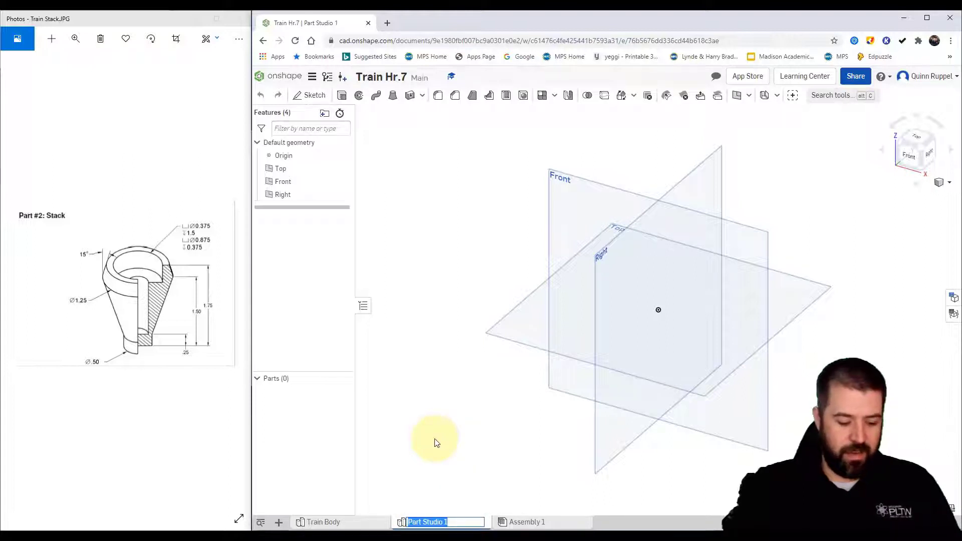
pyautogui.write('Stack')
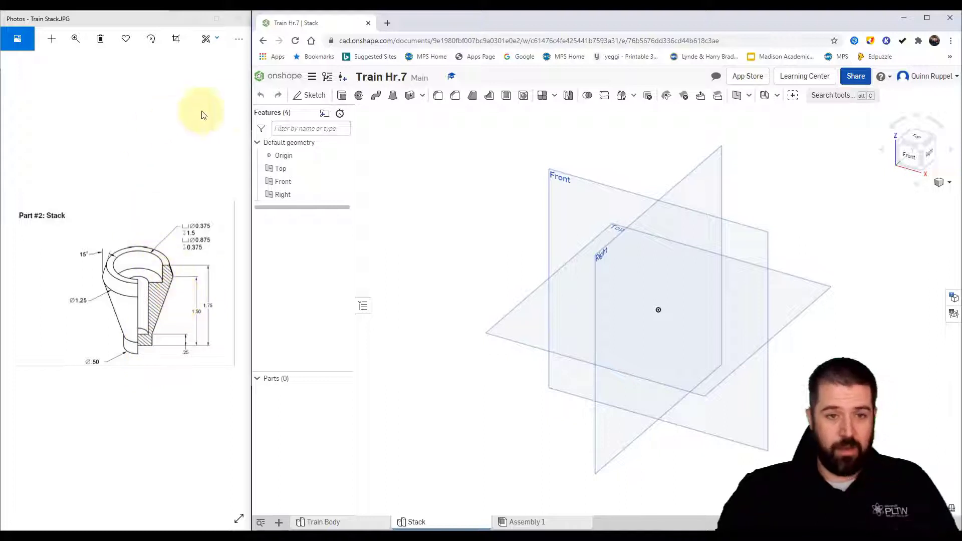
# Draw a 0.5 in diameter circle at the origin on the Top plane, finish the sketch, return to isometric.
pyautogui.click(313, 100)
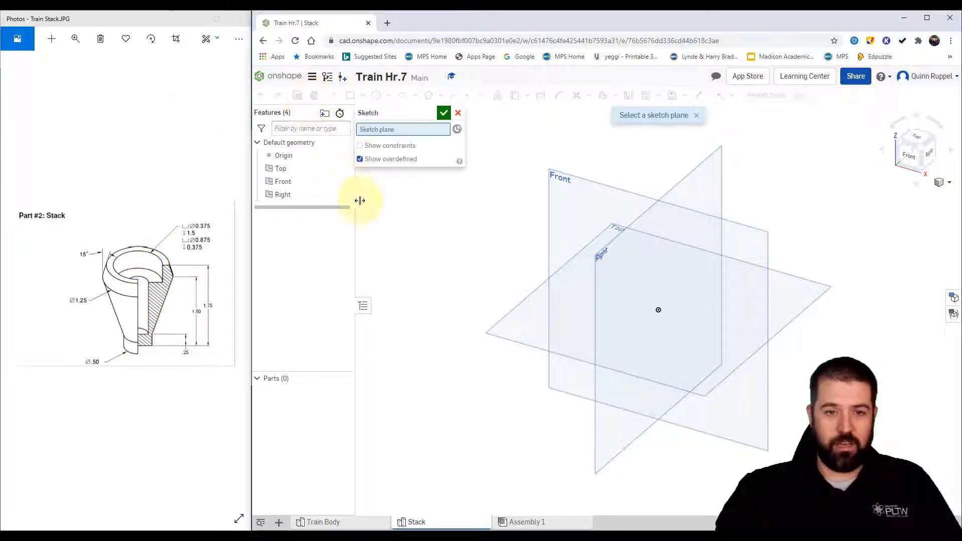
pyautogui.click(496, 338)
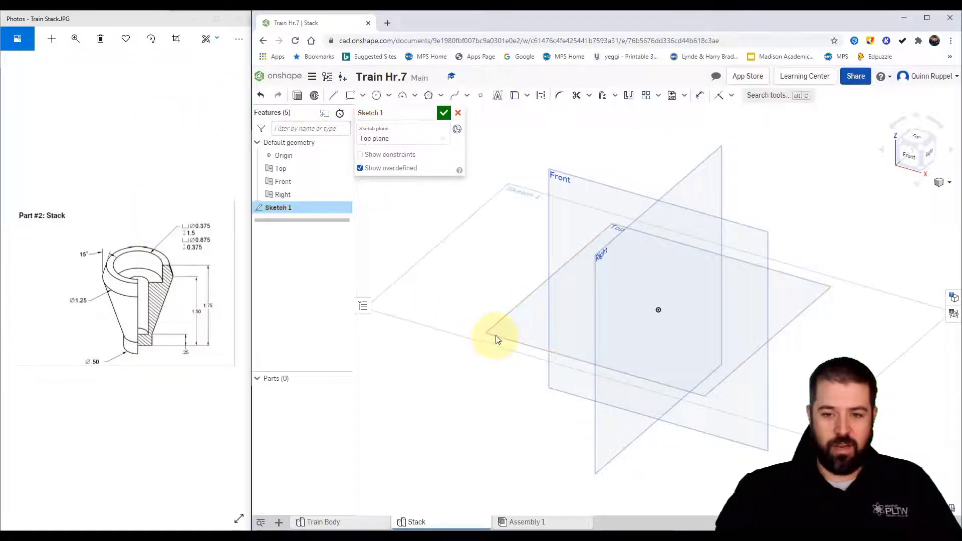
pyautogui.click(916, 139)
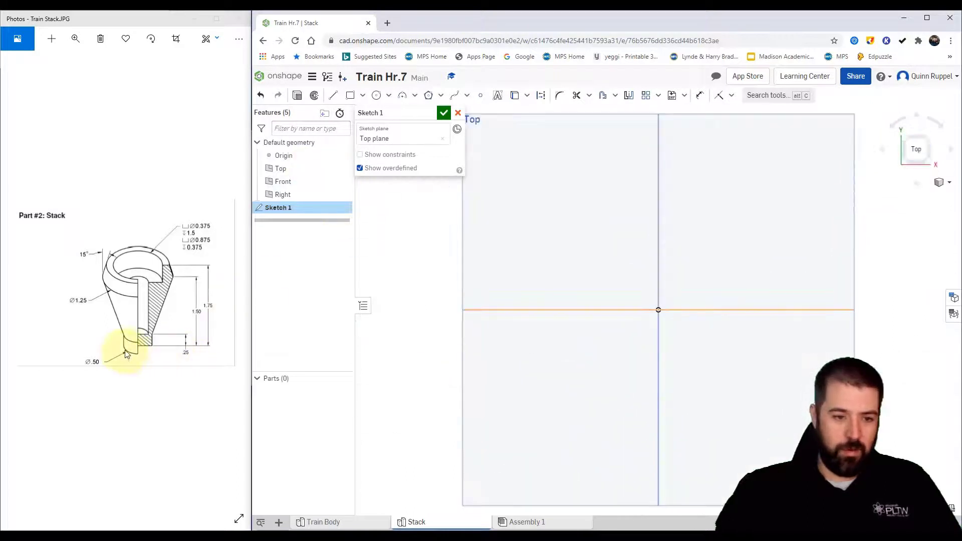
pyautogui.click(377, 96)
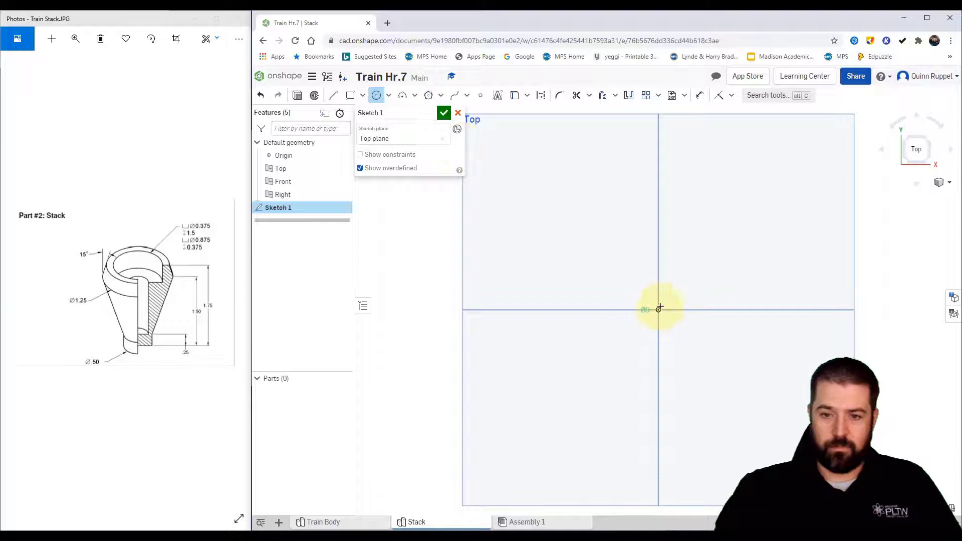
pyautogui.click(658, 309)
pyautogui.click(664, 288)
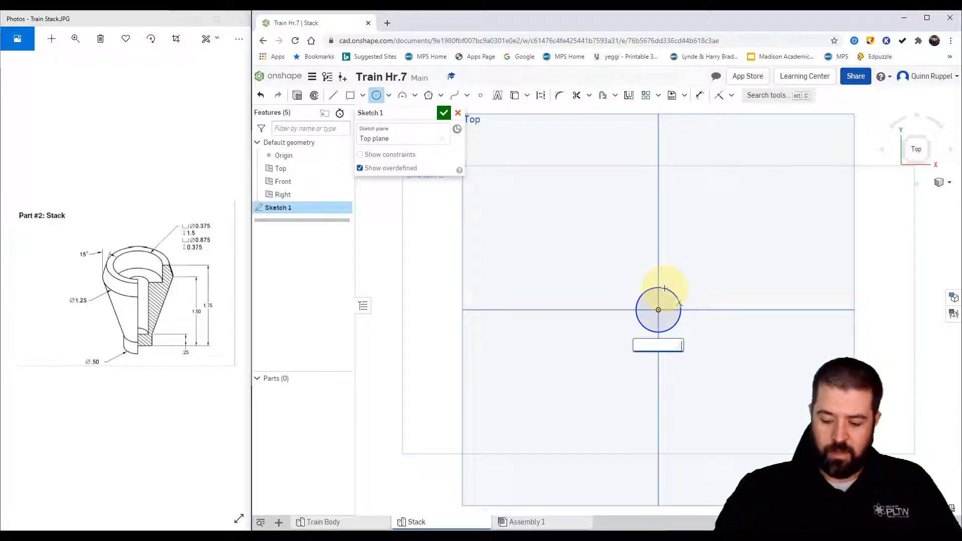
pyautogui.press('Return')
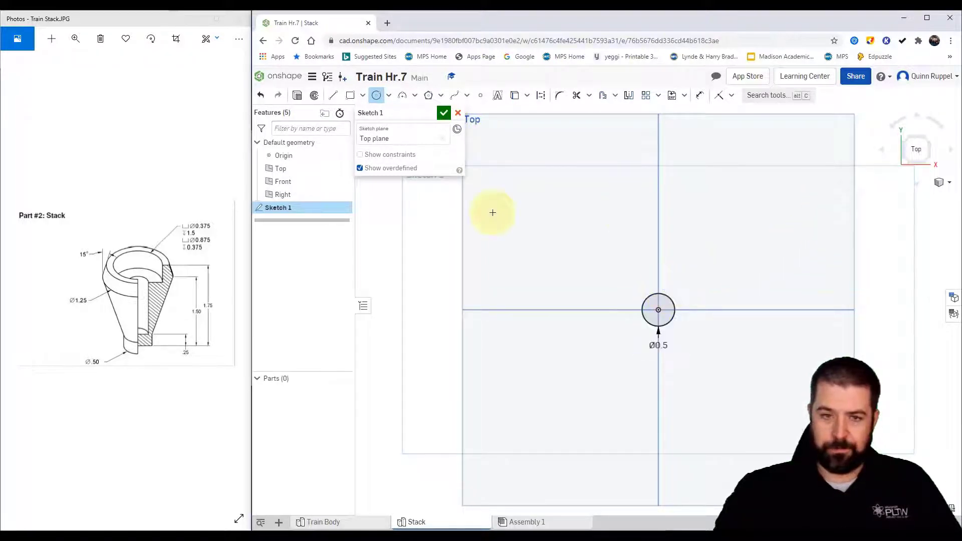
pyautogui.click(444, 113)
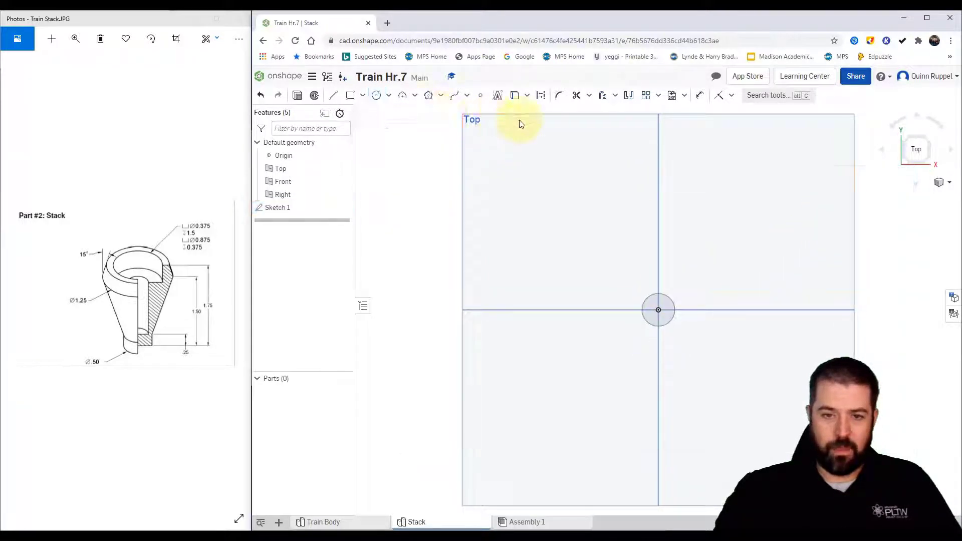
pyautogui.click(941, 182)
pyautogui.click(912, 194)
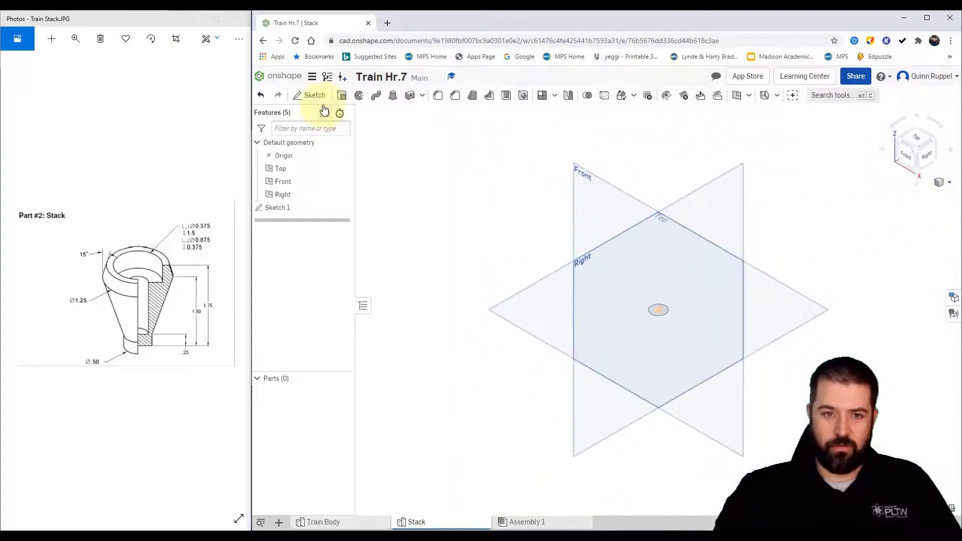
# Extrude the Sketch 1 circle 0.25 in upward to form the base disc.
pyautogui.click(342, 96)
pyautogui.scroll(3, 663, 316)
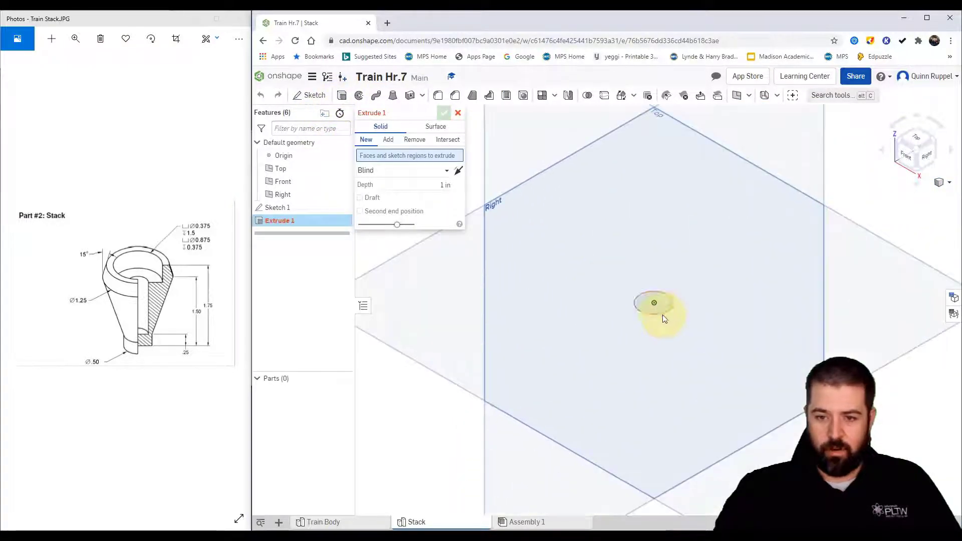
pyautogui.click(662, 308)
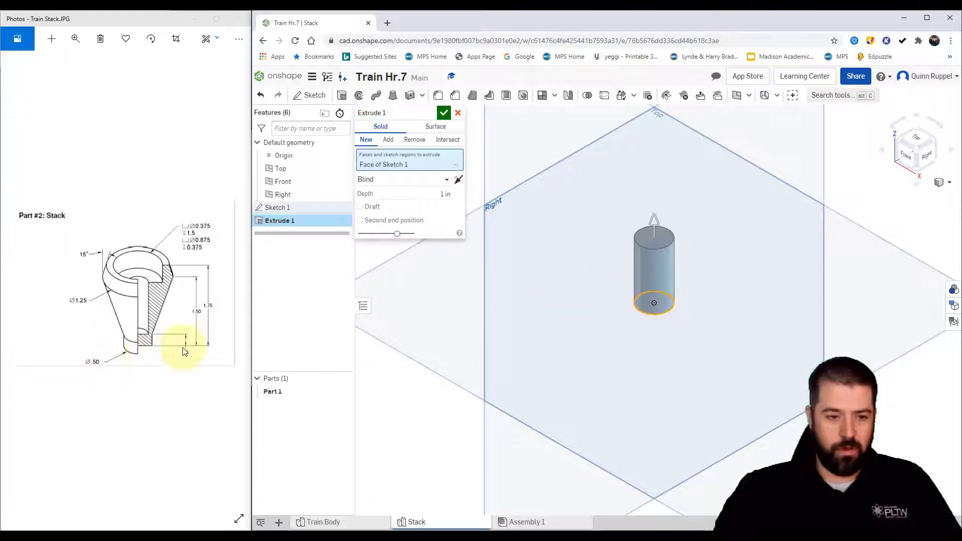
pyautogui.click(443, 194)
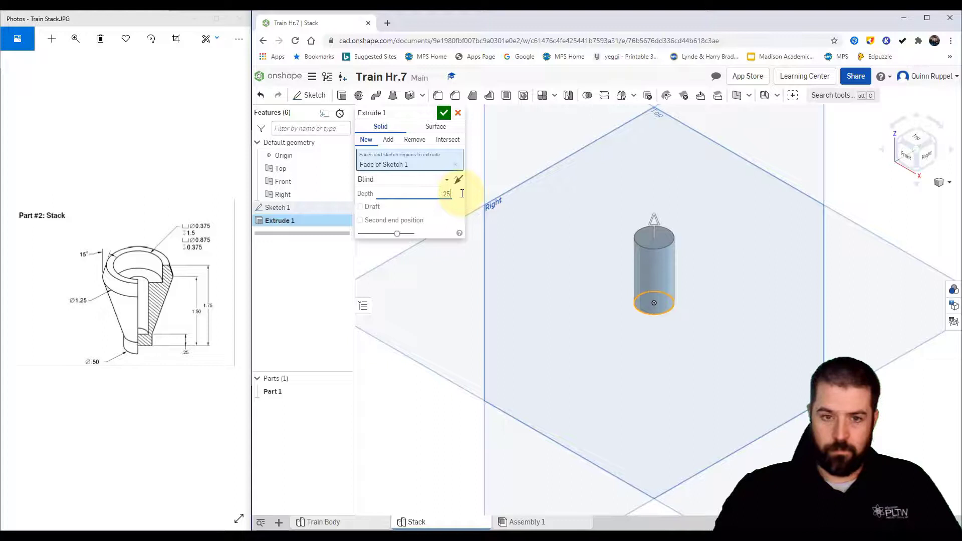
pyautogui.write('.25')
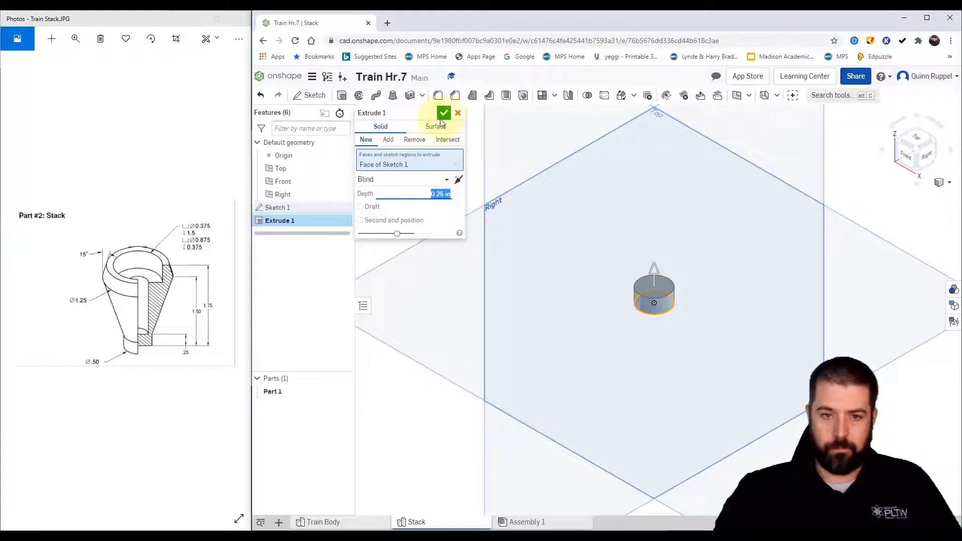
pyautogui.click(443, 113)
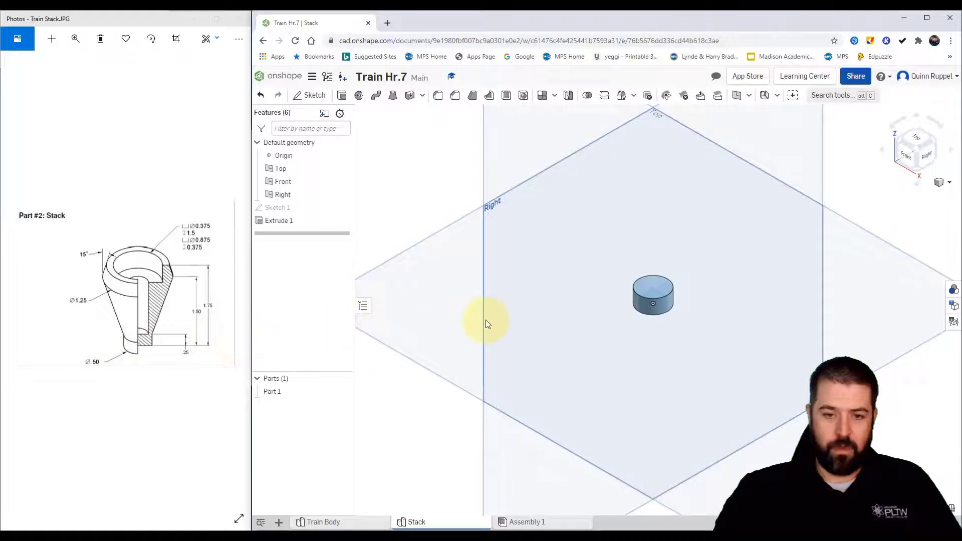
pyautogui.moveTo(485, 320); pyautogui.dragTo(429, 350, button='middle')
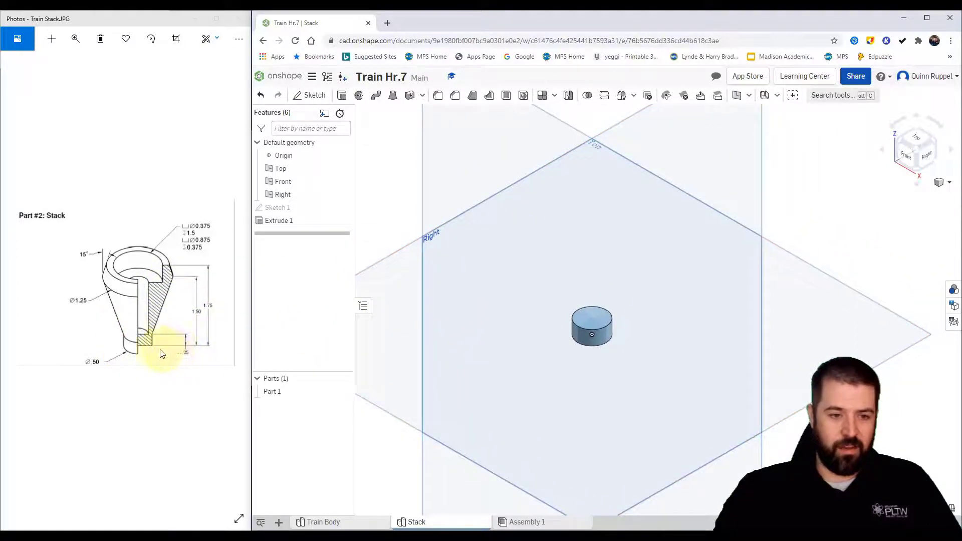
pyautogui.scroll(-5, 648, 458)
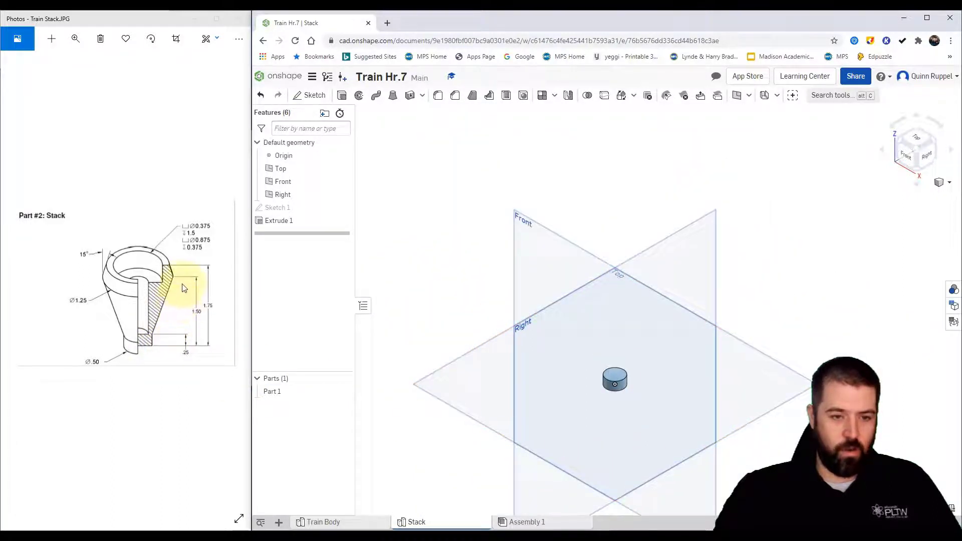
# Create Plane 1 offset 1.5 in from the Top plane, then return to the isometric view.
pyautogui.click(739, 99)
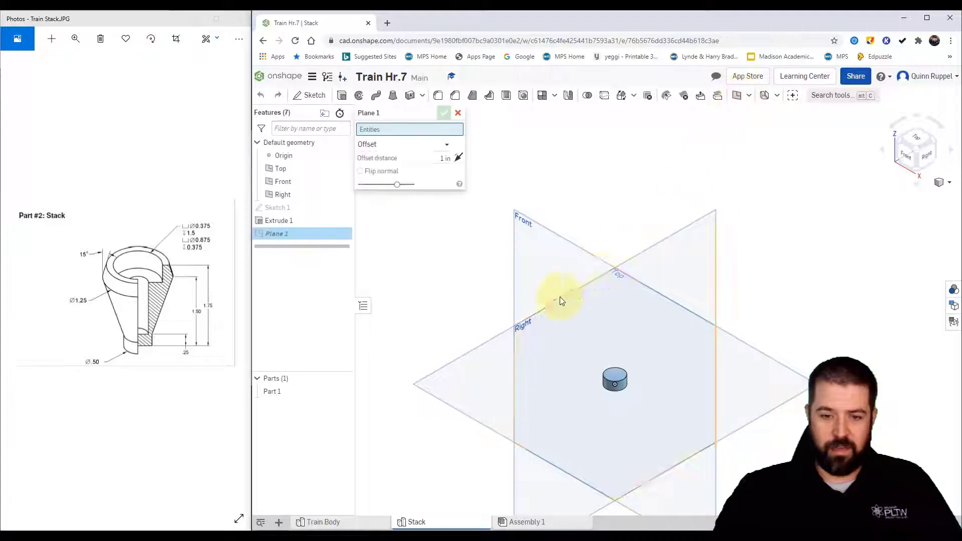
pyautogui.click(482, 344)
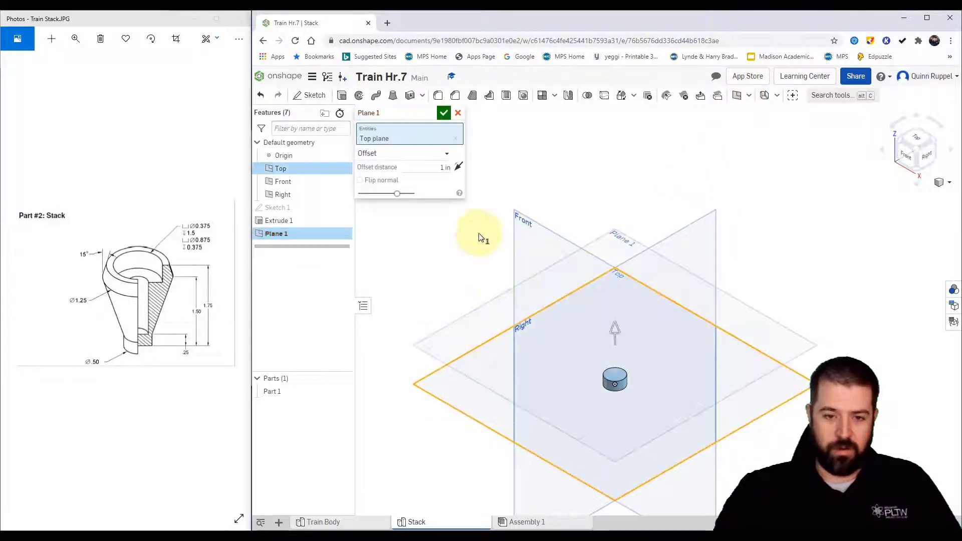
pyautogui.click(443, 168)
pyautogui.write('1')
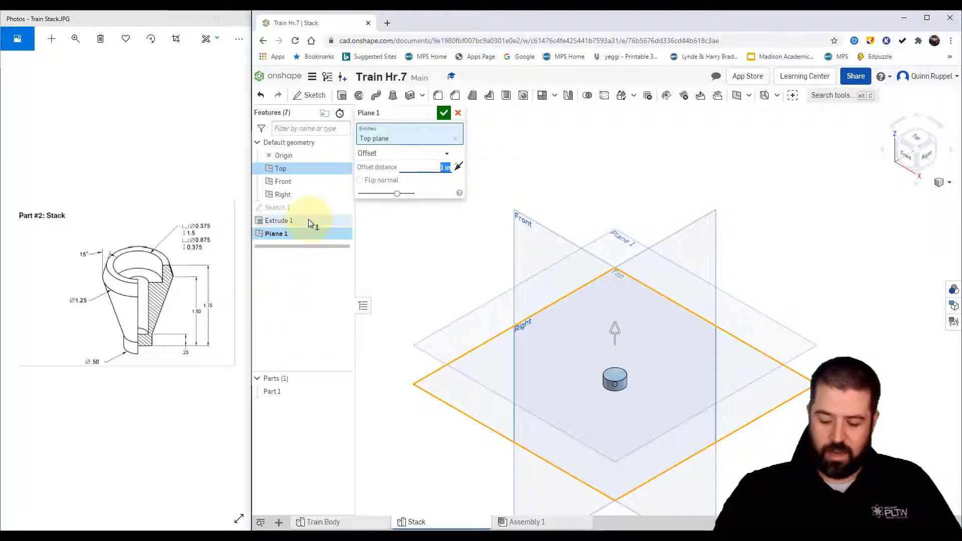
pyautogui.write('.5')
pyautogui.press('Return')
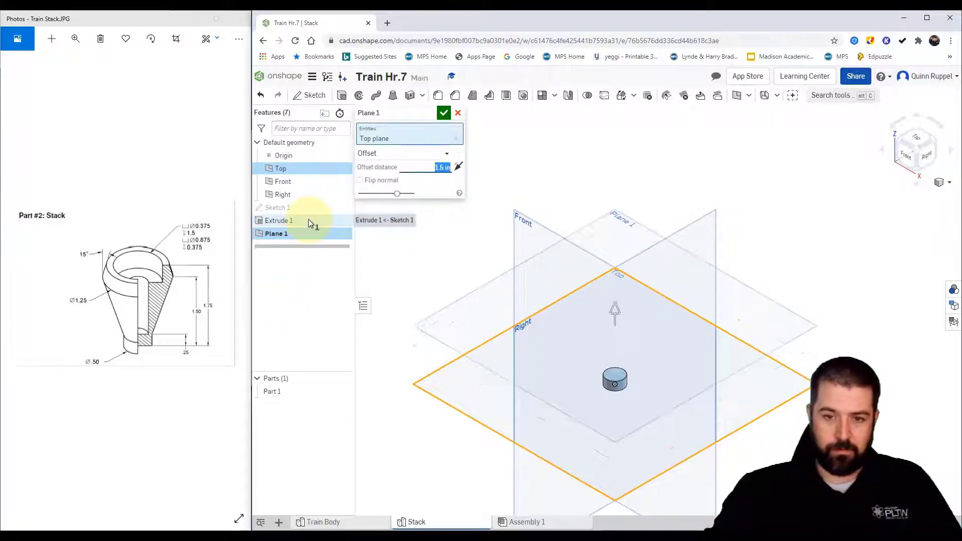
pyautogui.click(443, 113)
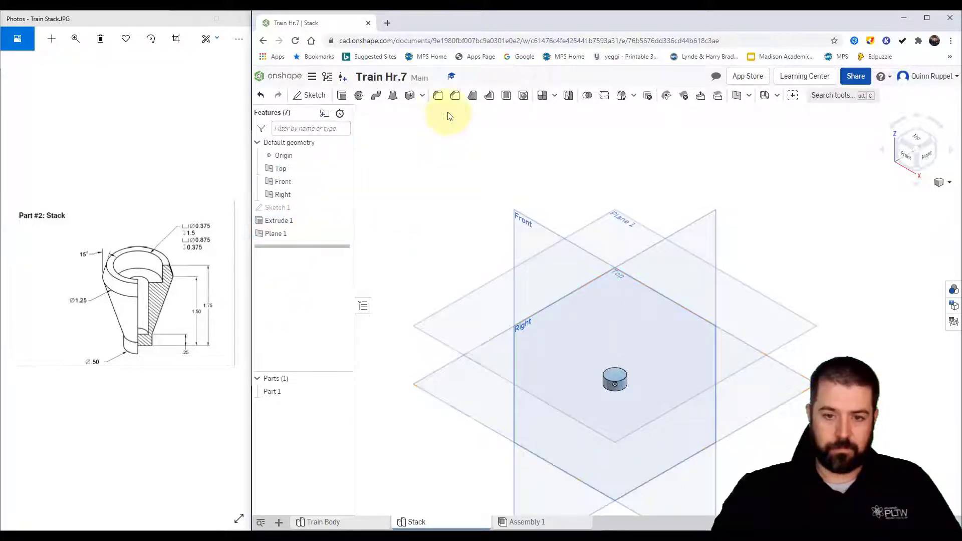
pyautogui.click(905, 153)
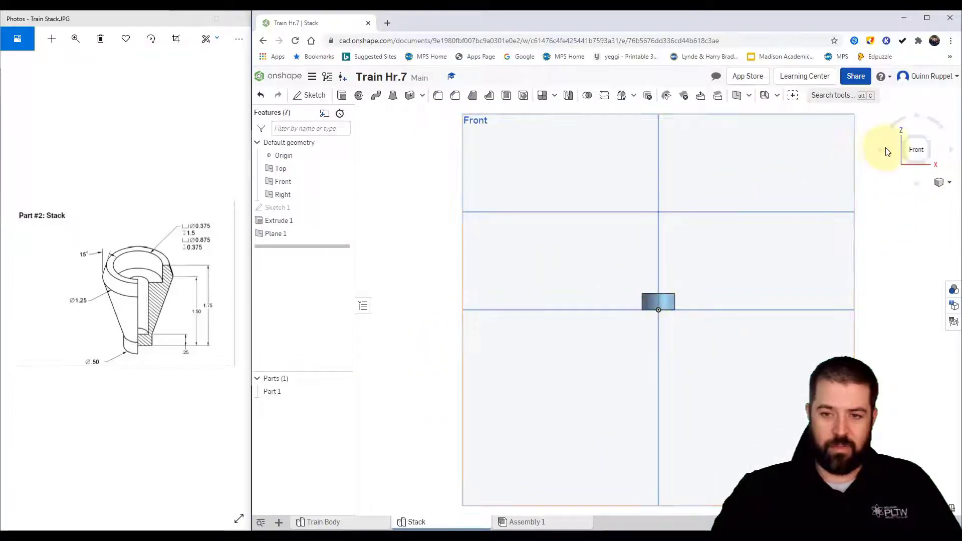
pyautogui.click(941, 187)
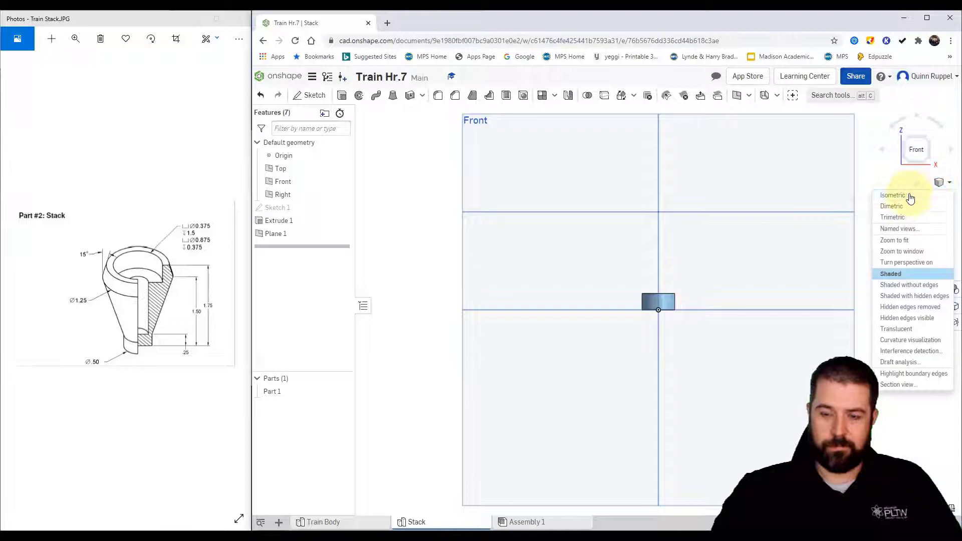
pyautogui.click(908, 196)
# On Plane 1, draw a circle centred on the origin and set its diameter to 1.25.
pyautogui.click(300, 96)
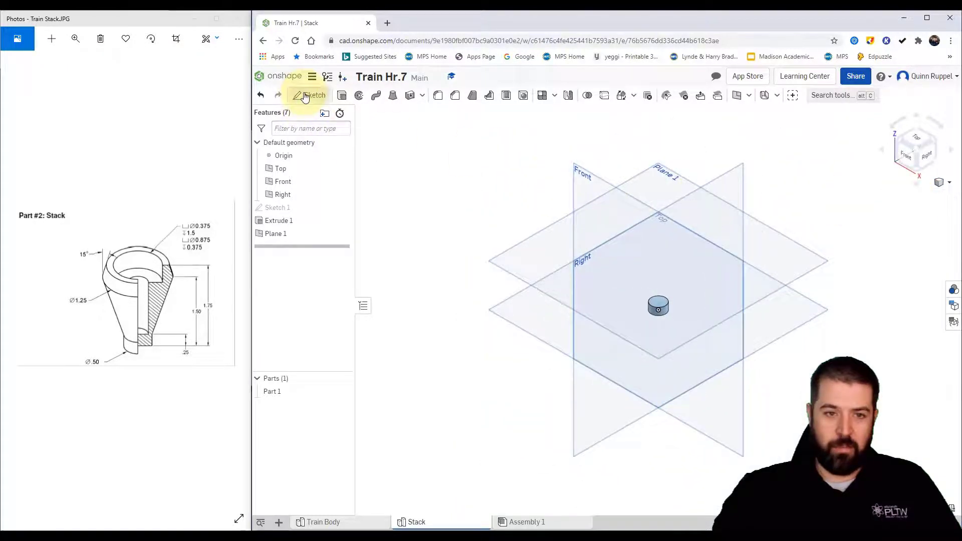
pyautogui.click(496, 259)
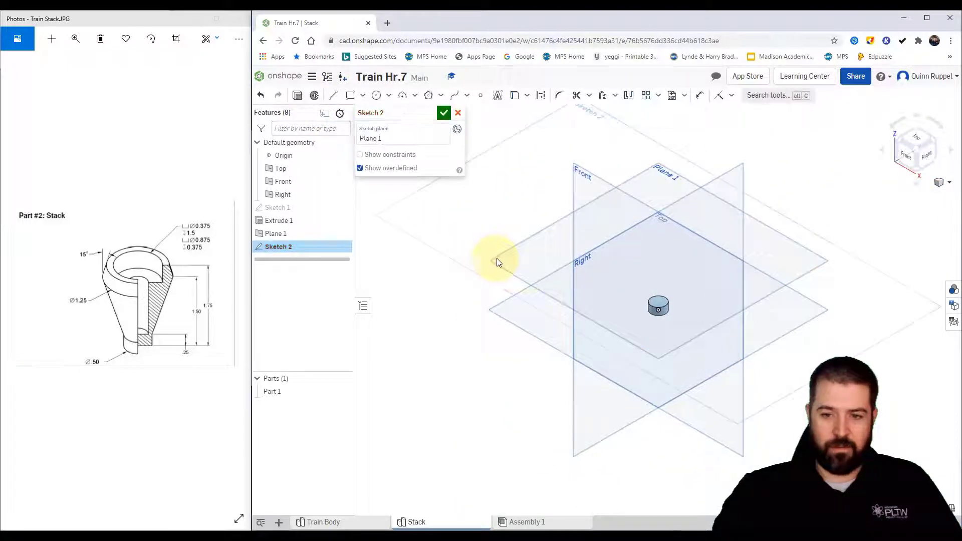
pyautogui.click(916, 144)
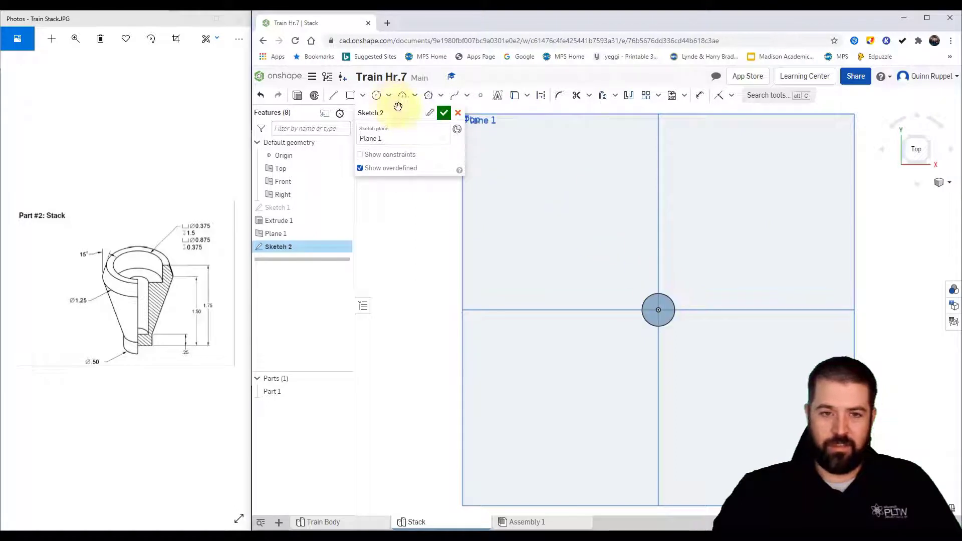
pyautogui.click(376, 96)
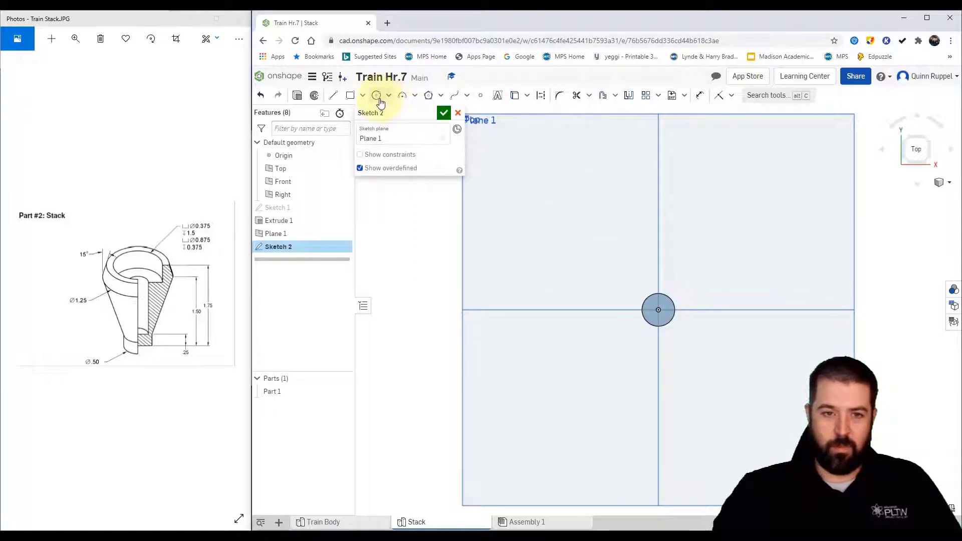
pyautogui.click(658, 309)
pyautogui.click(682, 255)
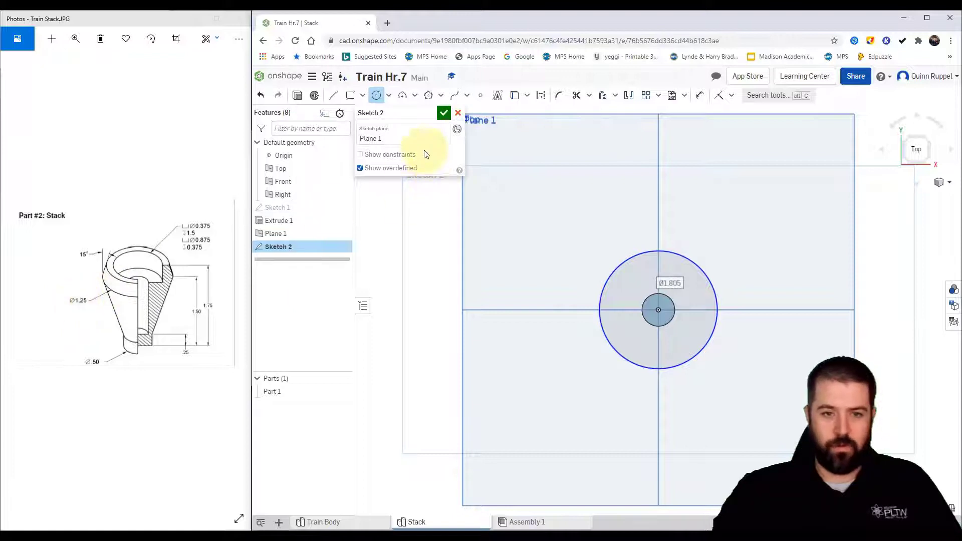
pyautogui.doubleClick(688, 279)
pyautogui.write('1.25')
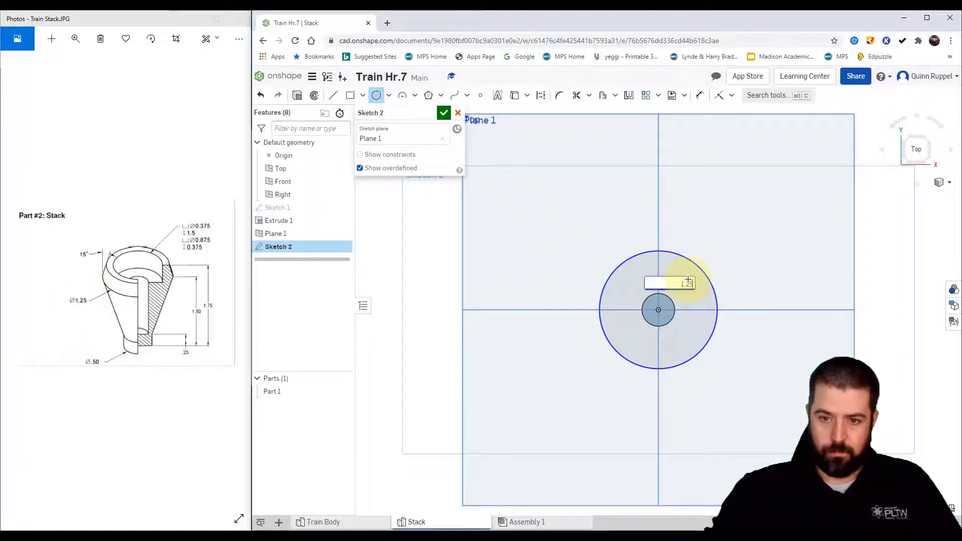
pyautogui.press('Return')
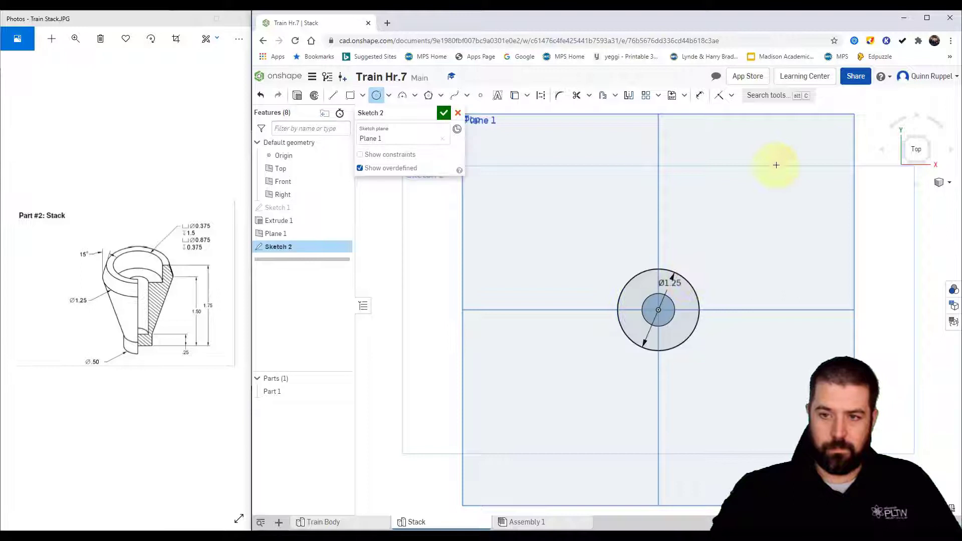
# Finish Sketch 2 and return to a recentred isometric view of the model.
pyautogui.click(444, 113)
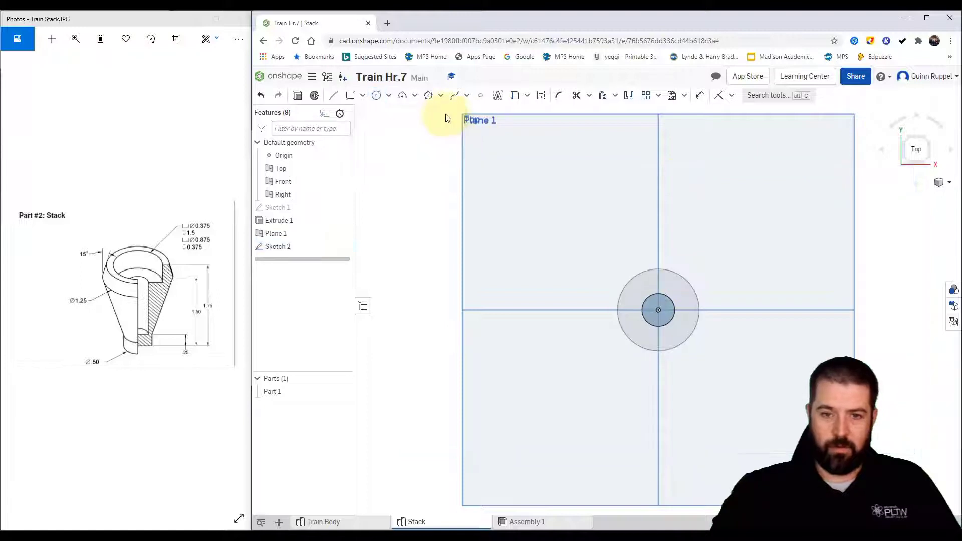
pyautogui.click(940, 183)
pyautogui.click(900, 196)
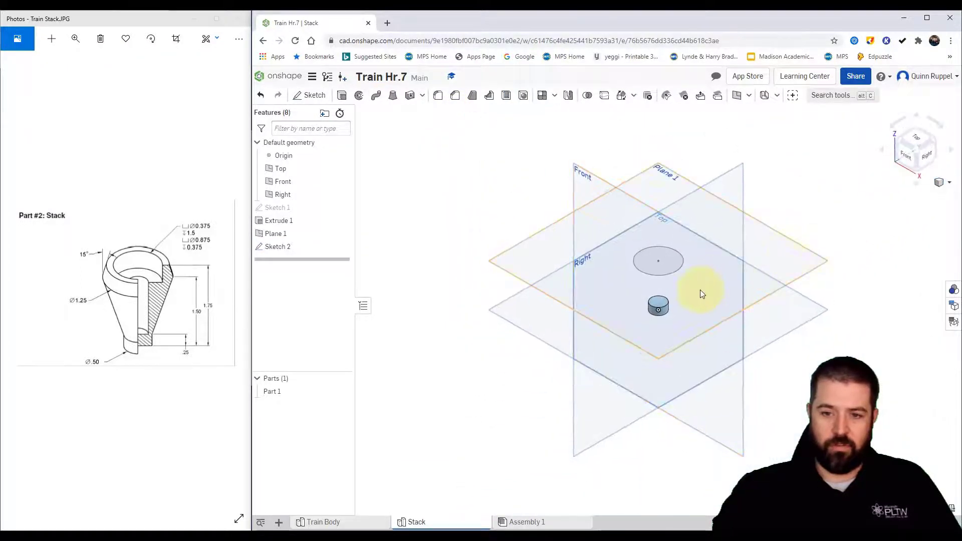
pyautogui.scroll(3, 688, 292)
pyautogui.moveTo(673, 296); pyautogui.dragTo(643, 297, button='middle')
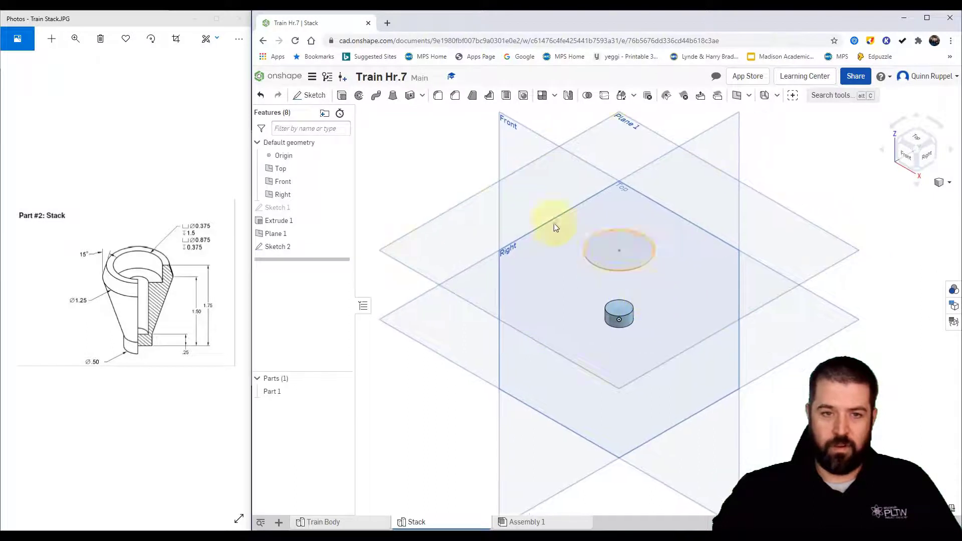
# Loft from the base disc's top face to the Ø1.25 Sketch 2 circle, forming the cone.
pyautogui.click(392, 102)
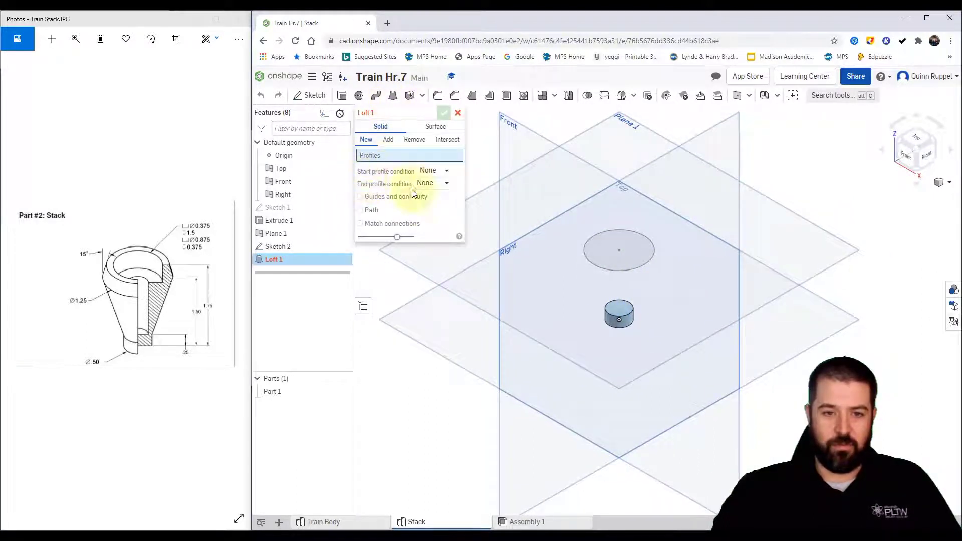
pyautogui.click(624, 307)
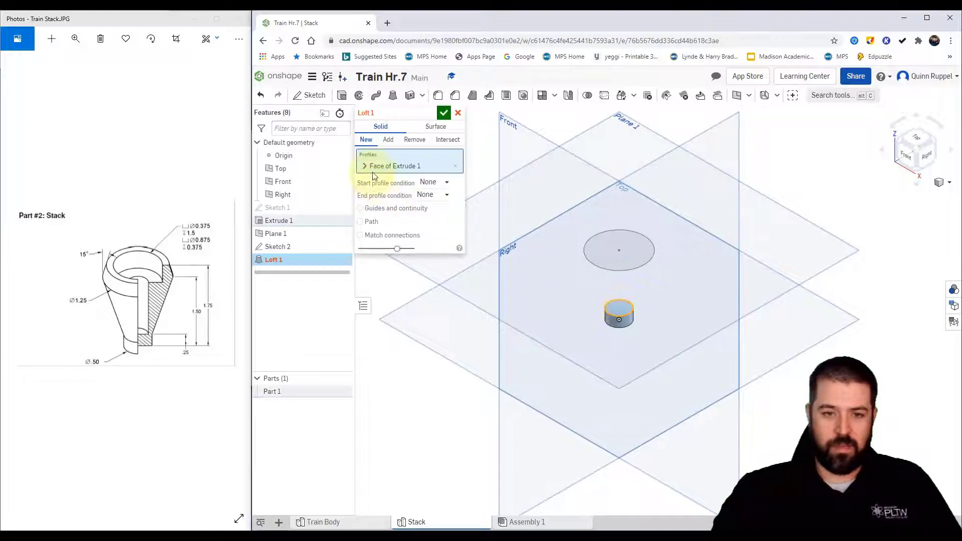
pyautogui.click(616, 268)
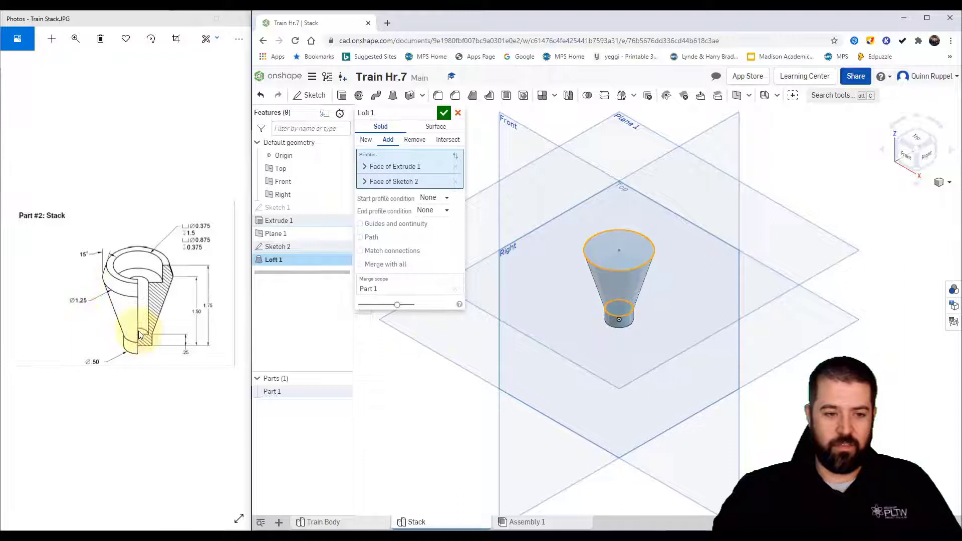
pyautogui.click(444, 113)
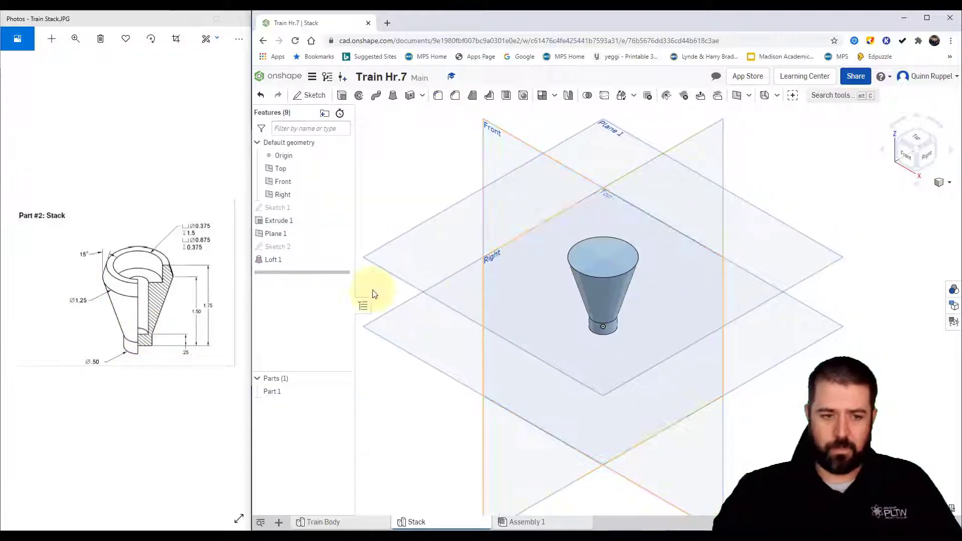
pyautogui.scroll(2, 821, 323)
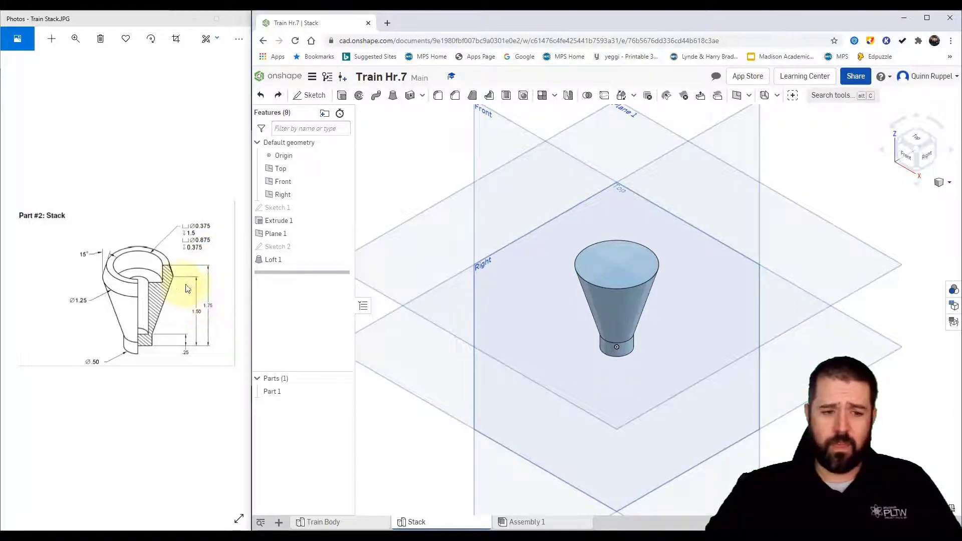
# Extrude the cone's top face 0.25 in with a reversed 15° draft so the rim flares outward.
pyautogui.click(340, 96)
pyautogui.click(620, 271)
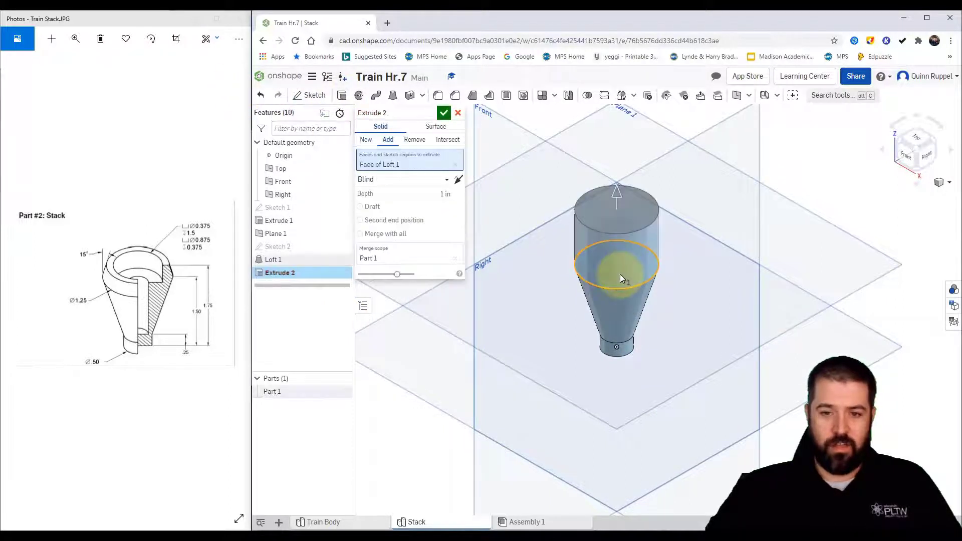
pyautogui.click(438, 196)
pyautogui.write('25')
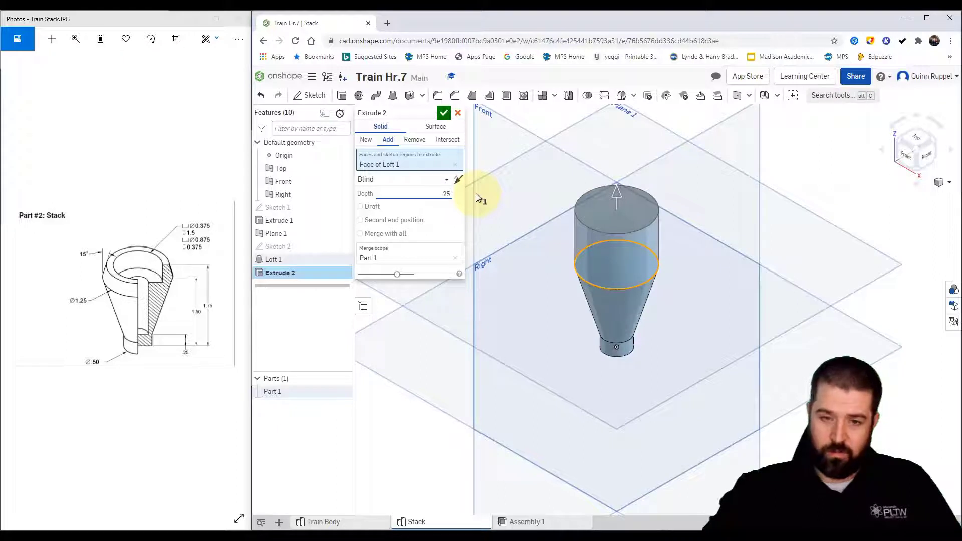
pyautogui.press('Return')
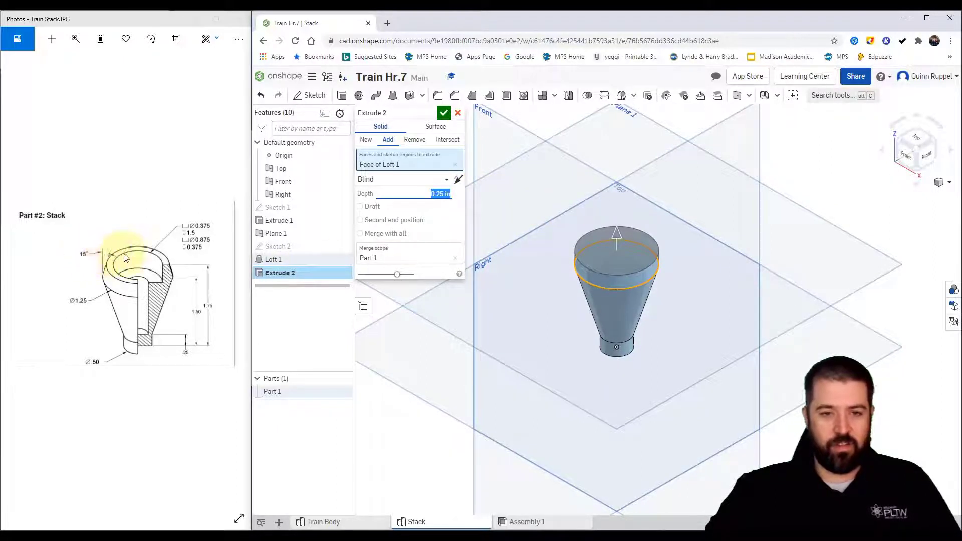
pyautogui.click(360, 207)
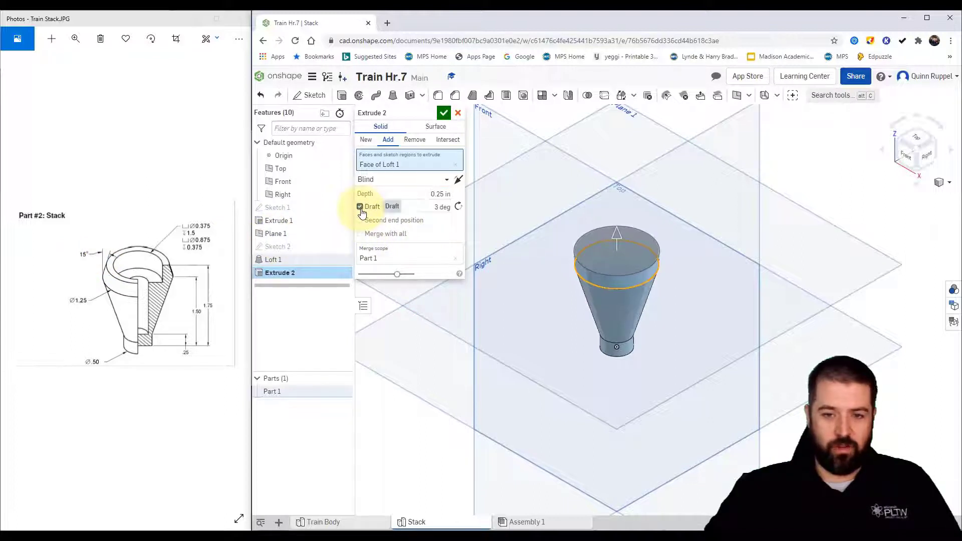
pyautogui.click(460, 206)
pyautogui.click(433, 208)
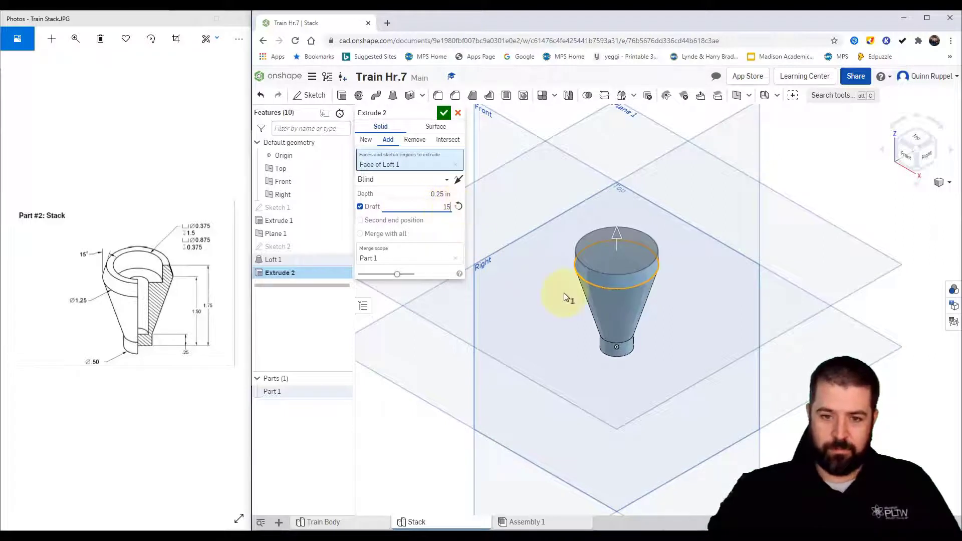
pyautogui.click(521, 225)
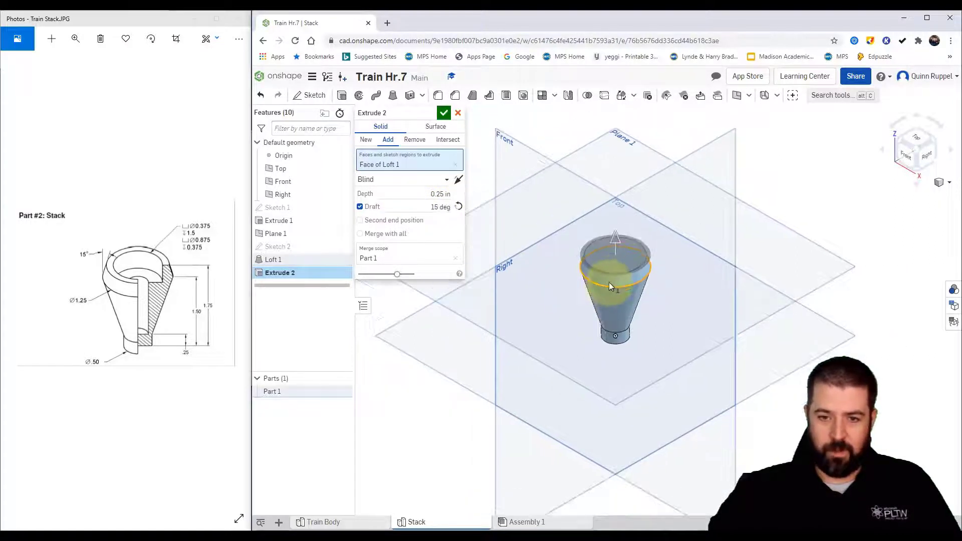
pyautogui.scroll(5, 609, 282)
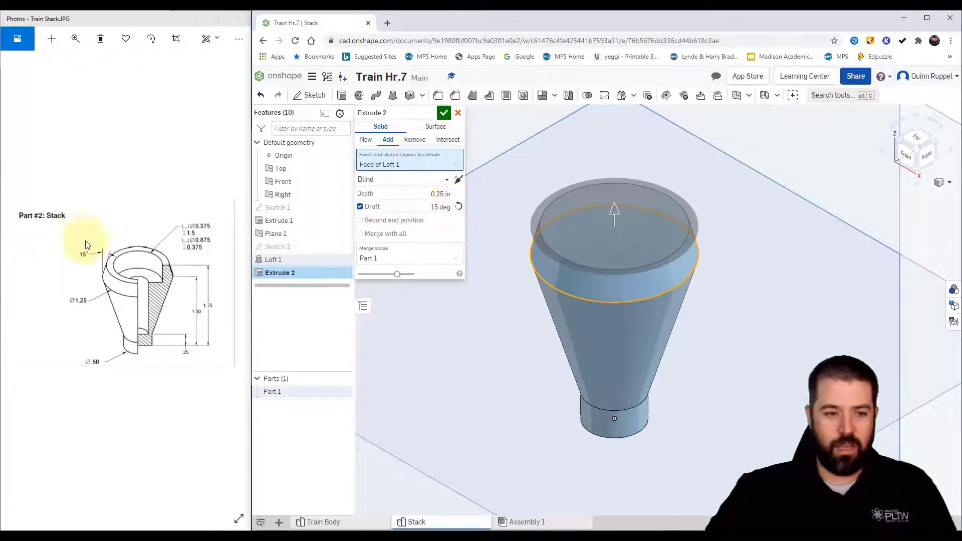
pyautogui.click(444, 113)
pyautogui.scroll(-5, 716, 335)
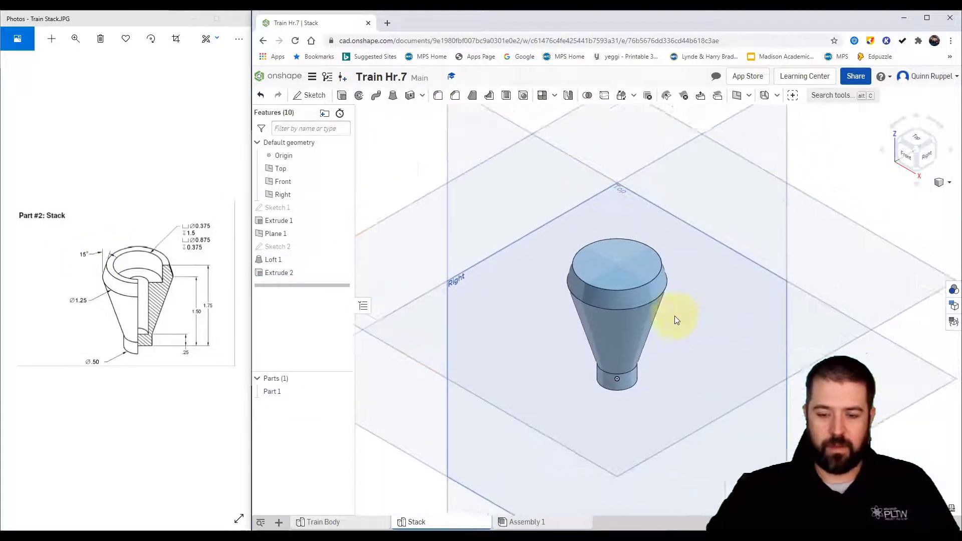
# On the rim's top face, draw a 0.875 diameter circle at the origin, finish Sketch 3, view isometric.
pyautogui.press('Escape')
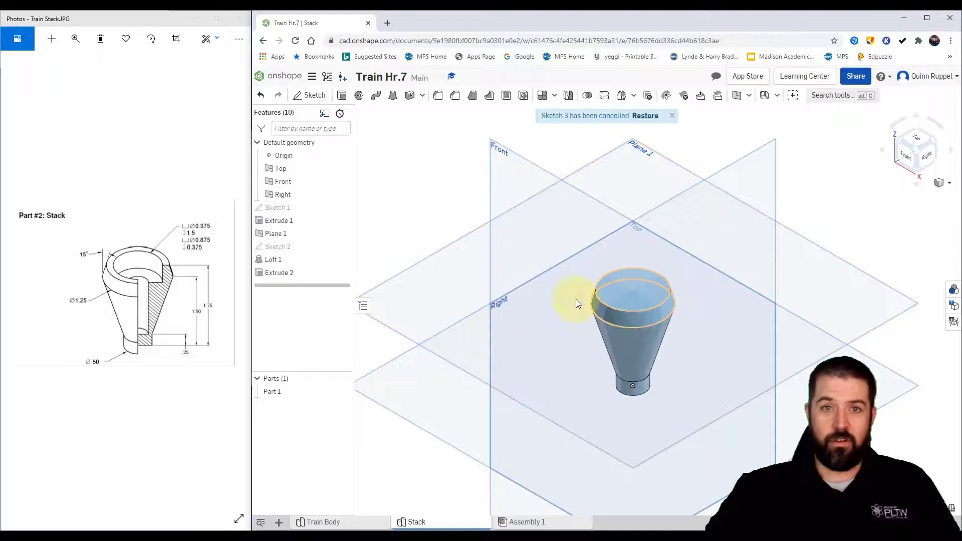
pyautogui.click(309, 95)
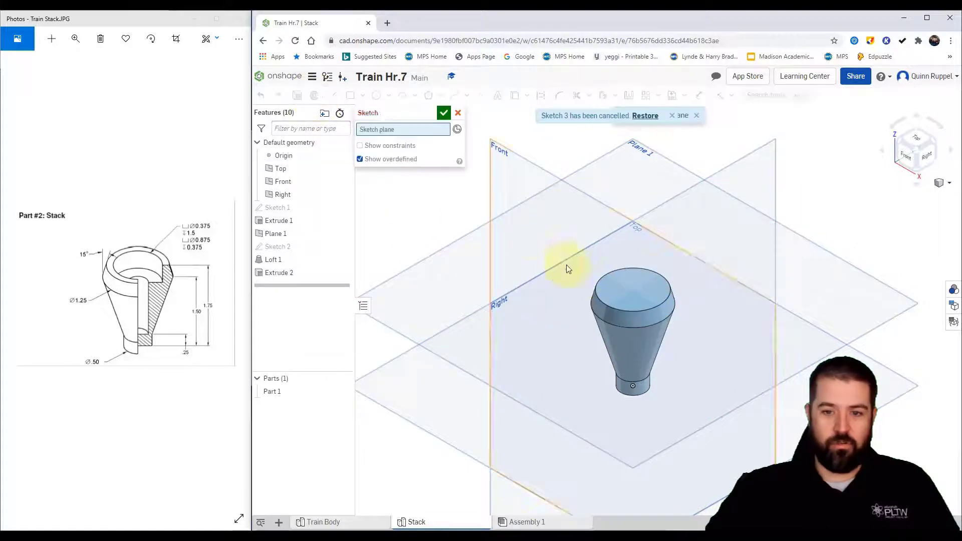
pyautogui.click(632, 297)
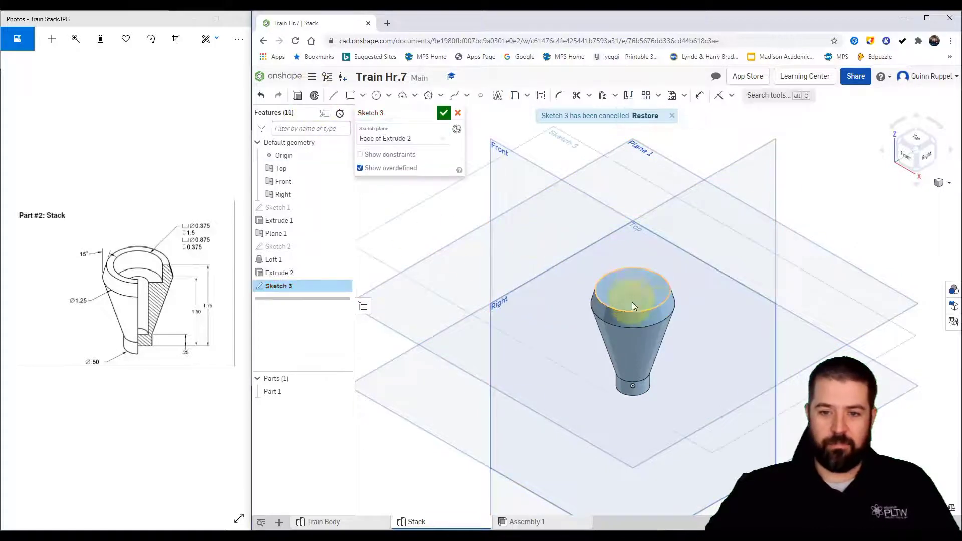
pyautogui.click(916, 145)
pyautogui.click(376, 98)
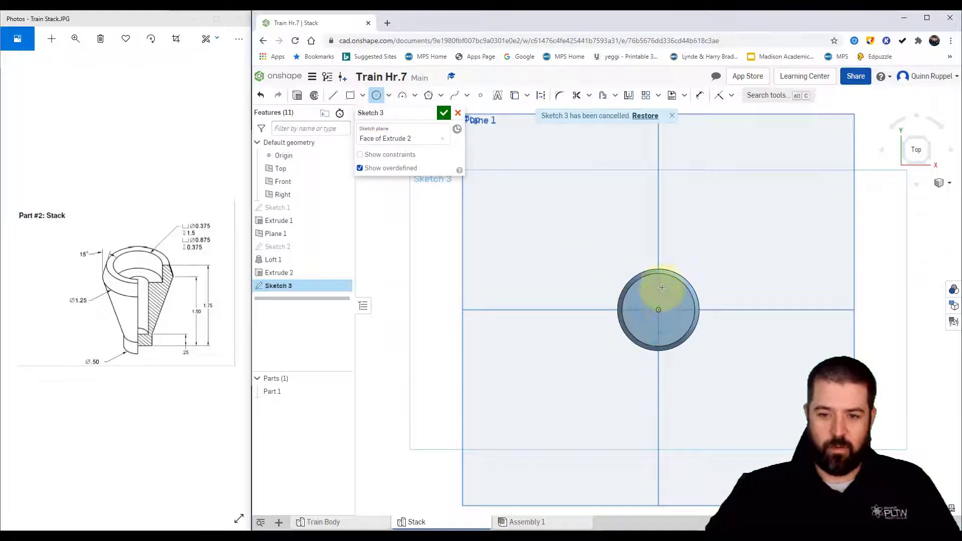
pyautogui.click(662, 287)
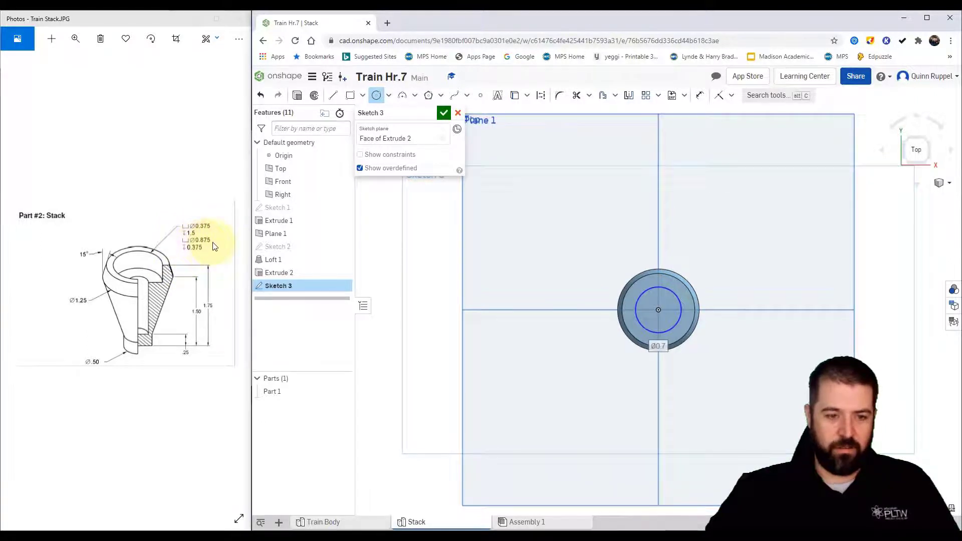
pyautogui.press('BackSpace')
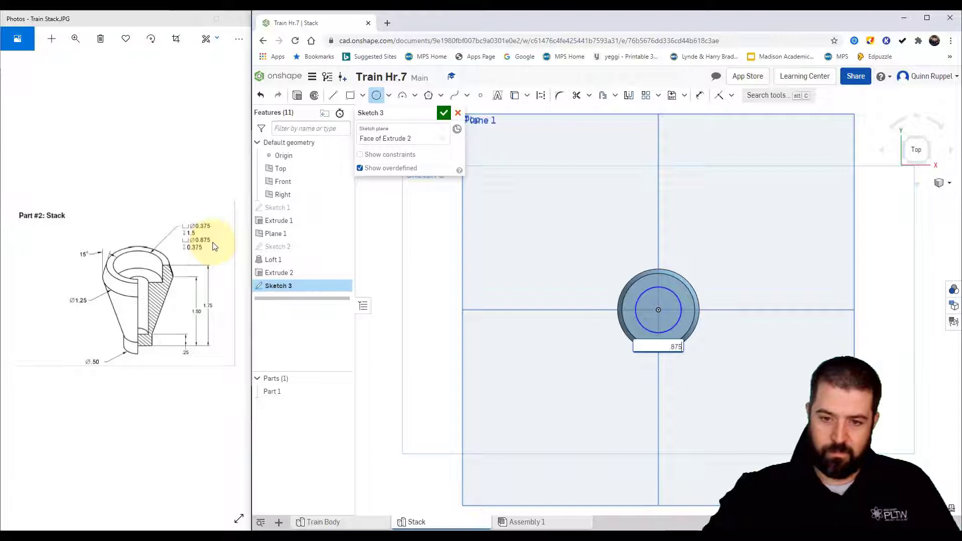
pyautogui.press('Return')
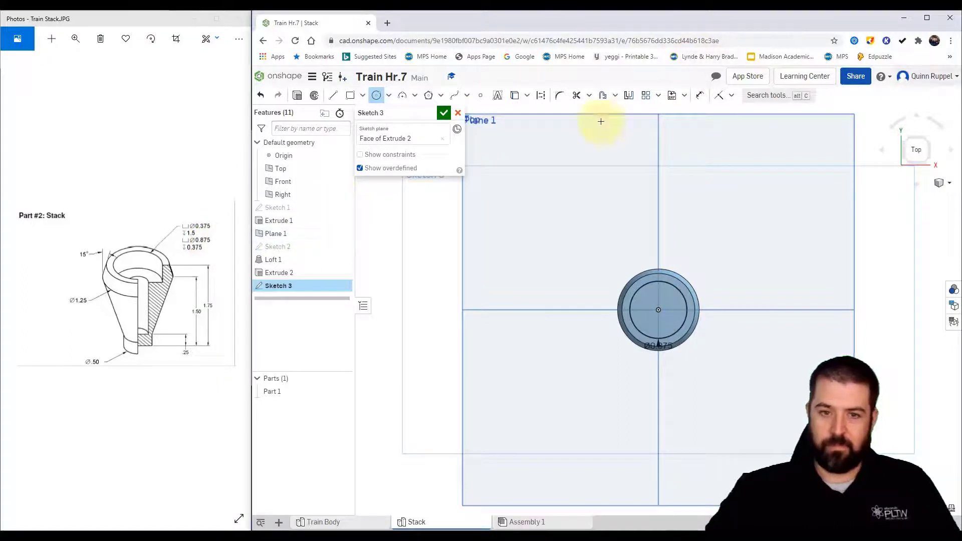
pyautogui.click(443, 113)
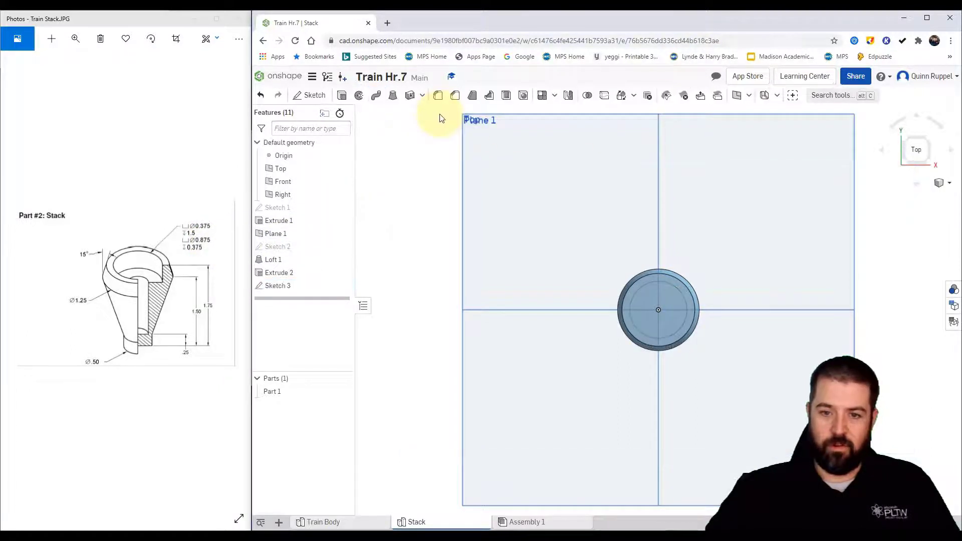
pyautogui.click(934, 184)
pyautogui.click(897, 272)
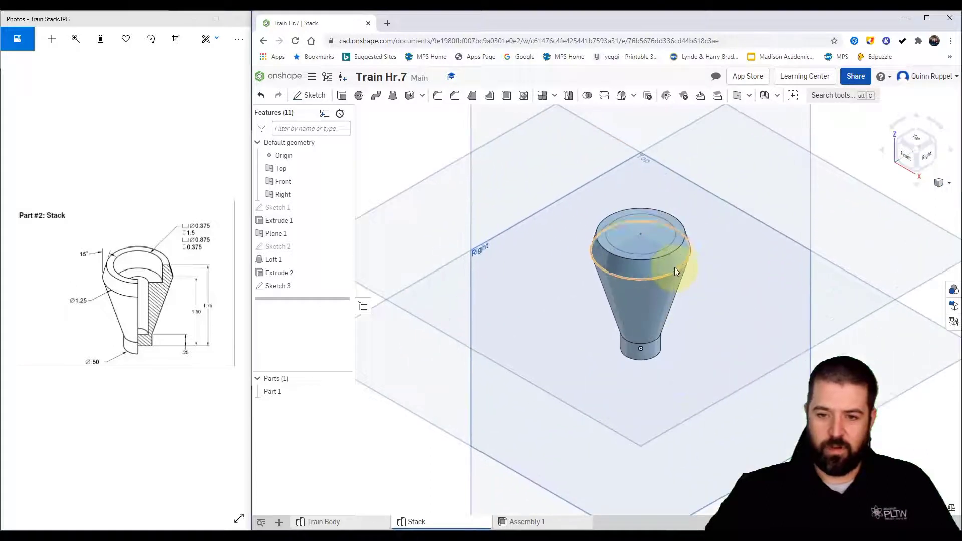
# Remove-extrude the Sketch 3 circle 0.375 in deep to cut the counterbore.
pyautogui.click(341, 95)
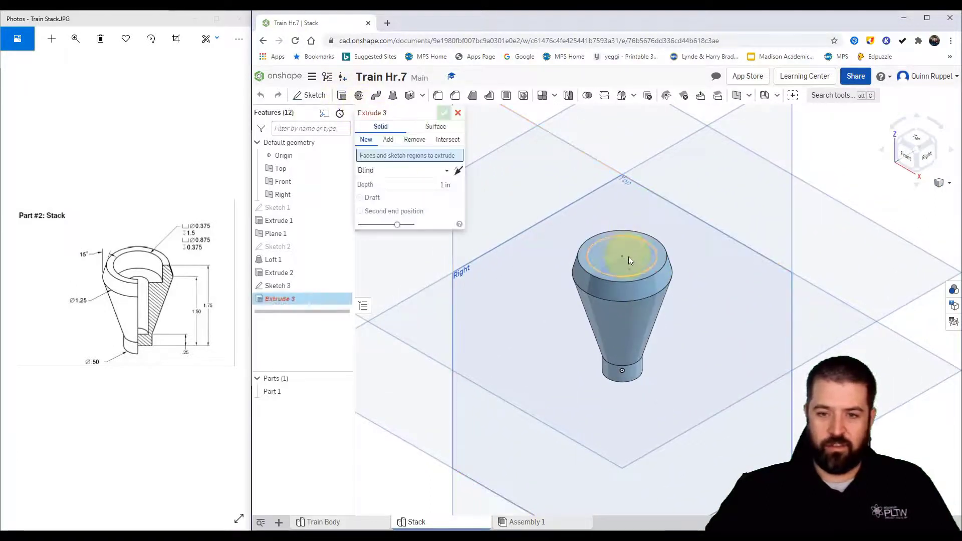
pyautogui.click(630, 260)
pyautogui.click(401, 136)
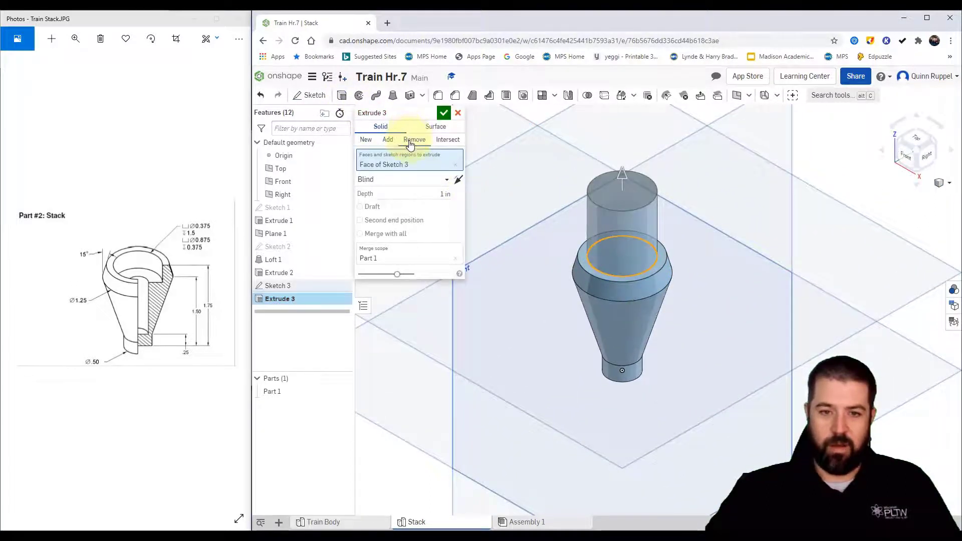
pyautogui.click(409, 140)
pyautogui.click(441, 194)
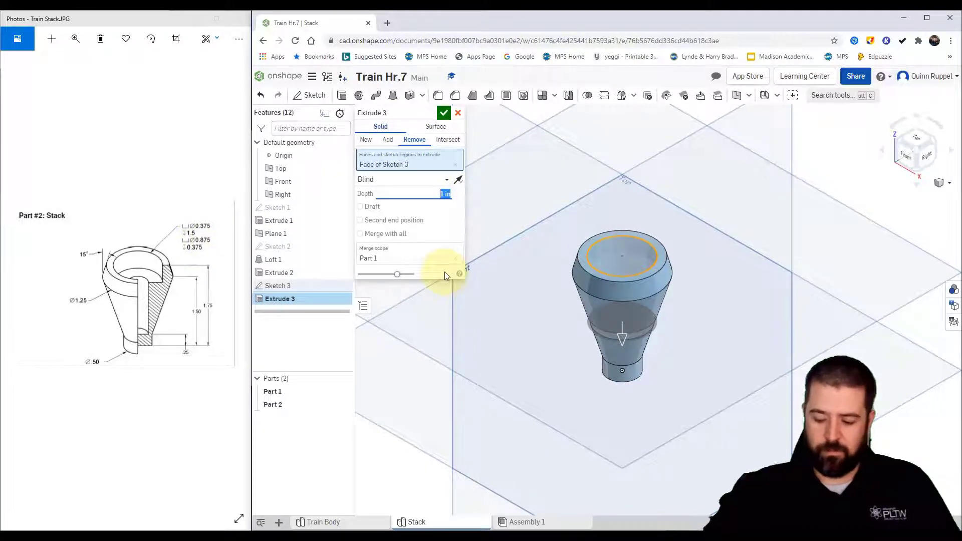
pyautogui.write('.375')
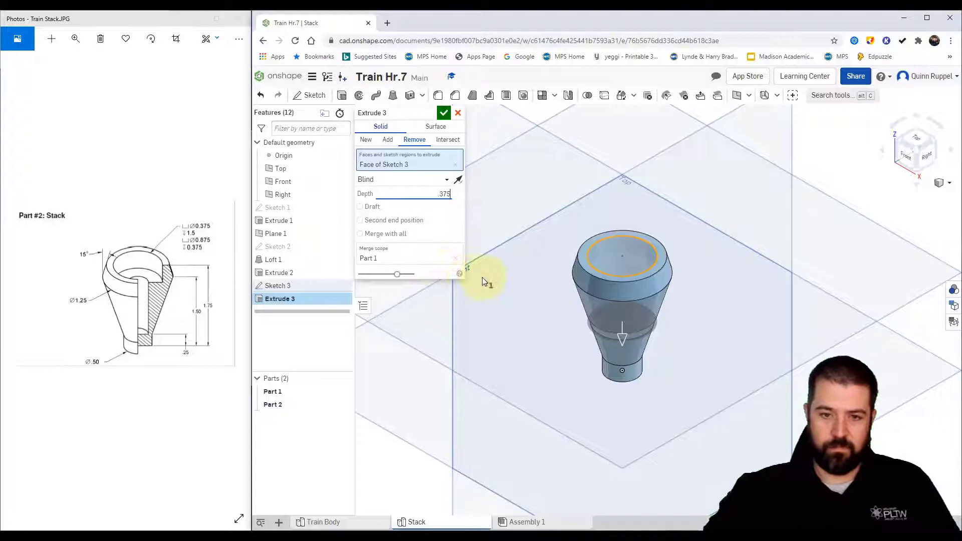
pyautogui.click(443, 112)
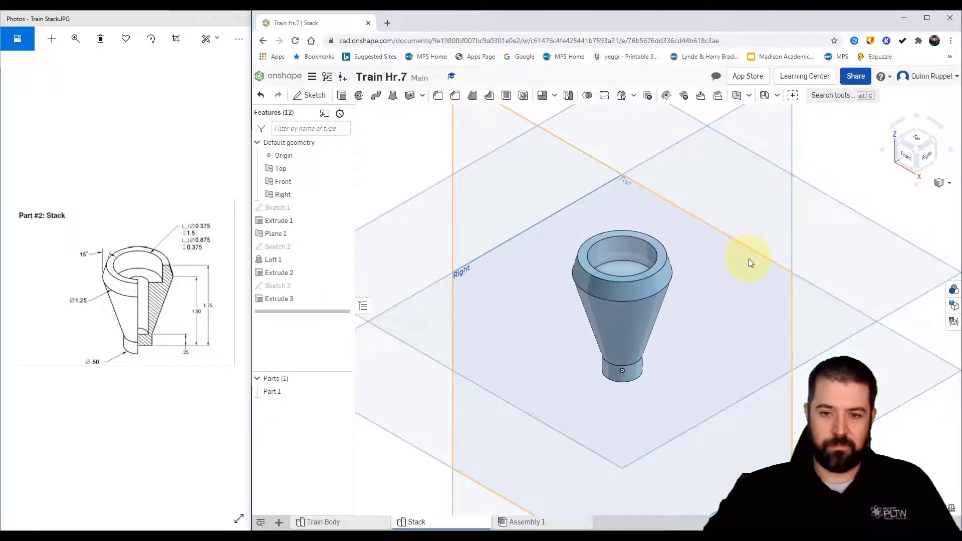
# On the counterbore floor, draw a 0.375 diameter circle at the origin and finish Sketch 4.
pyautogui.click(311, 95)
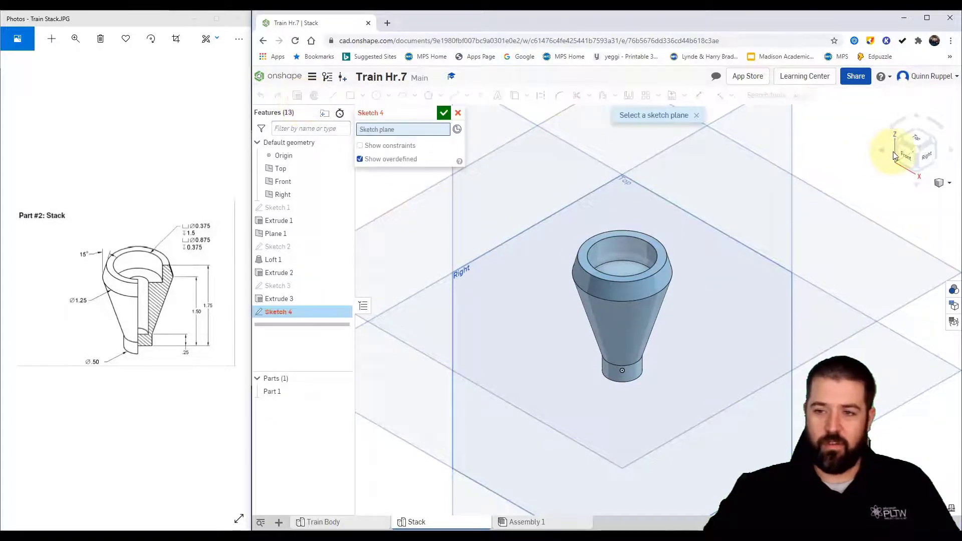
pyautogui.click(911, 143)
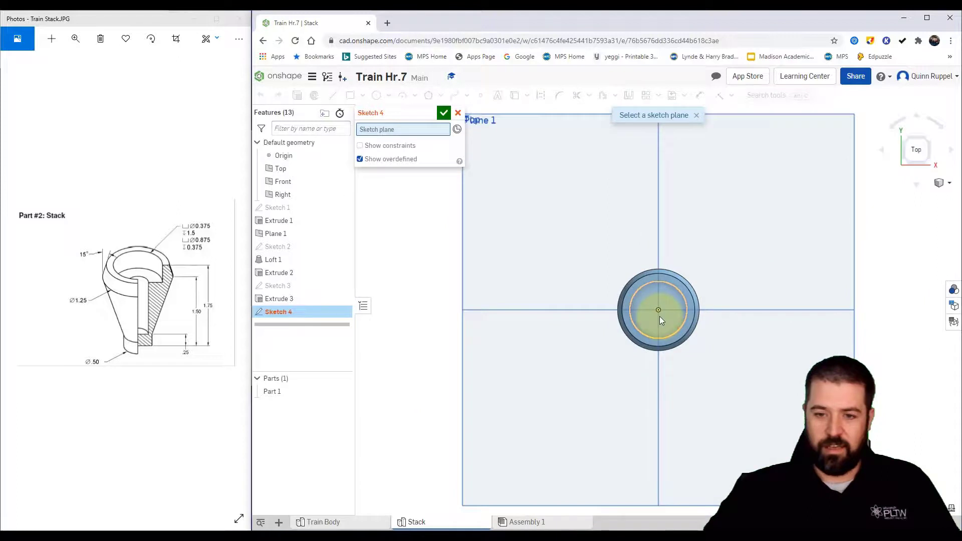
pyautogui.click(659, 316)
pyautogui.click(376, 100)
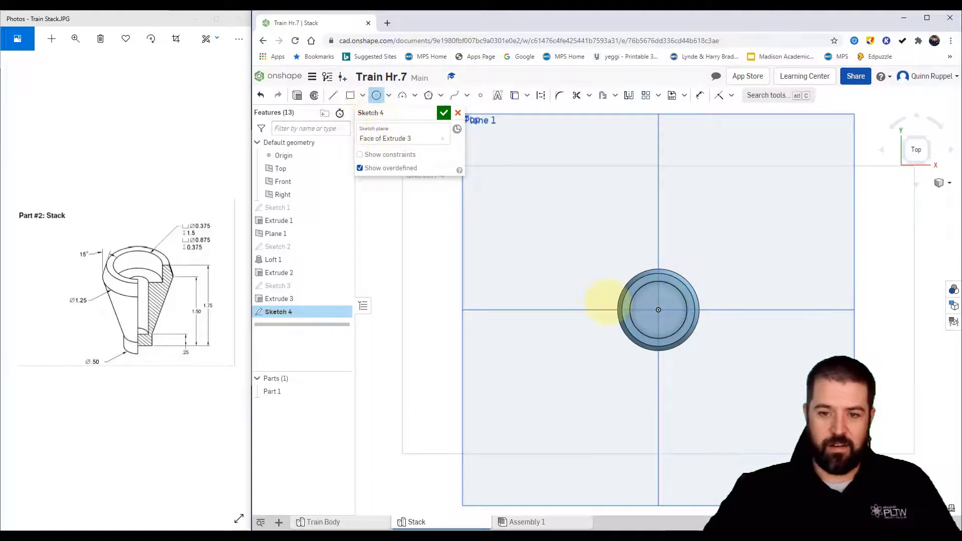
pyautogui.click(657, 309)
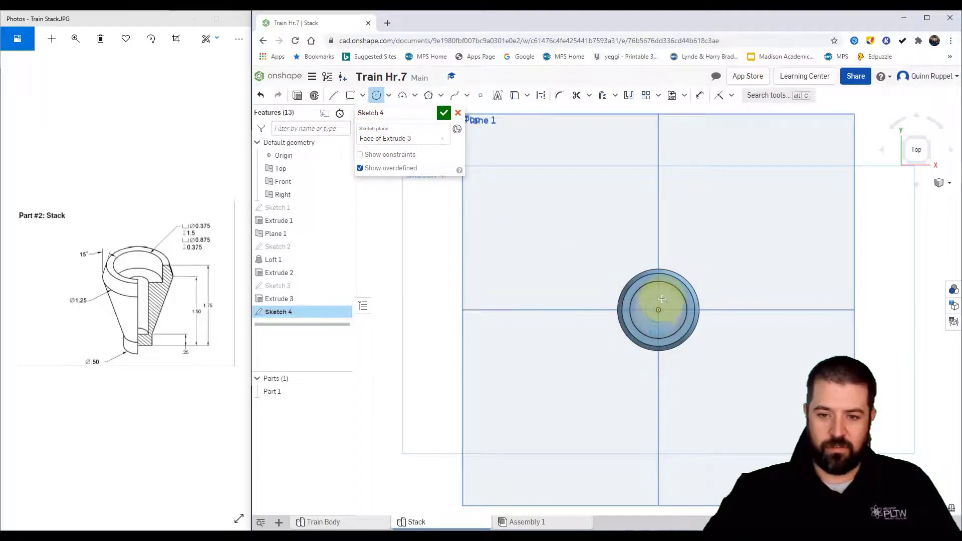
pyautogui.click(643, 309)
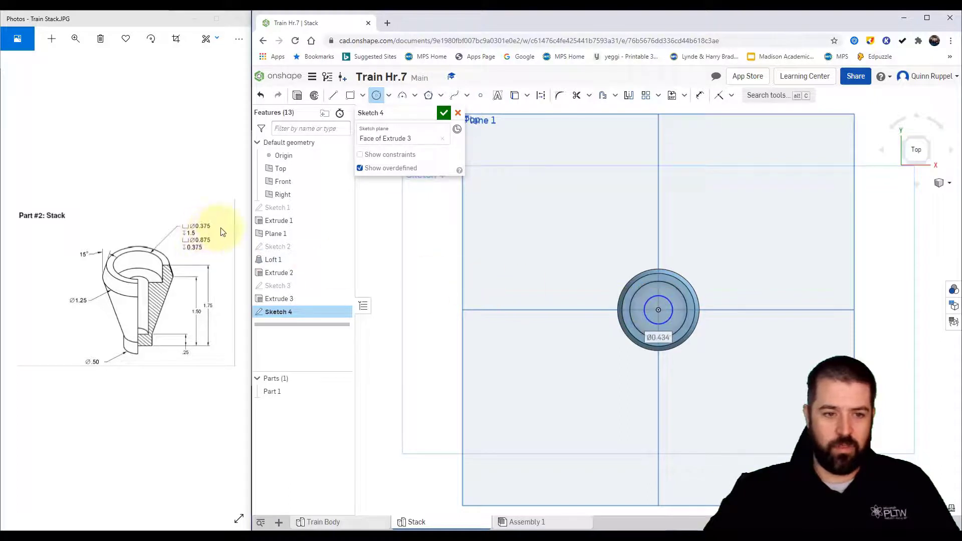
pyautogui.write('1')
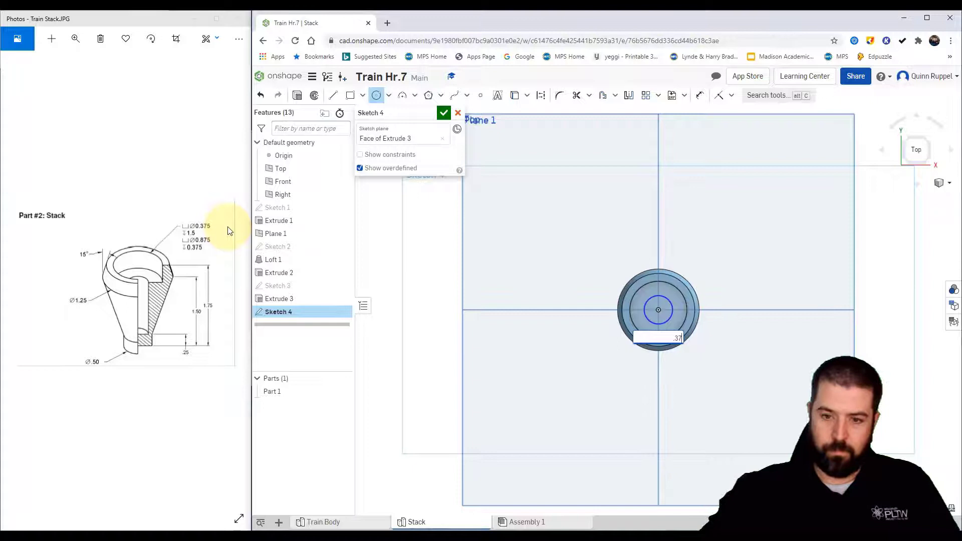
pyautogui.write('375')
pyautogui.press('Return')
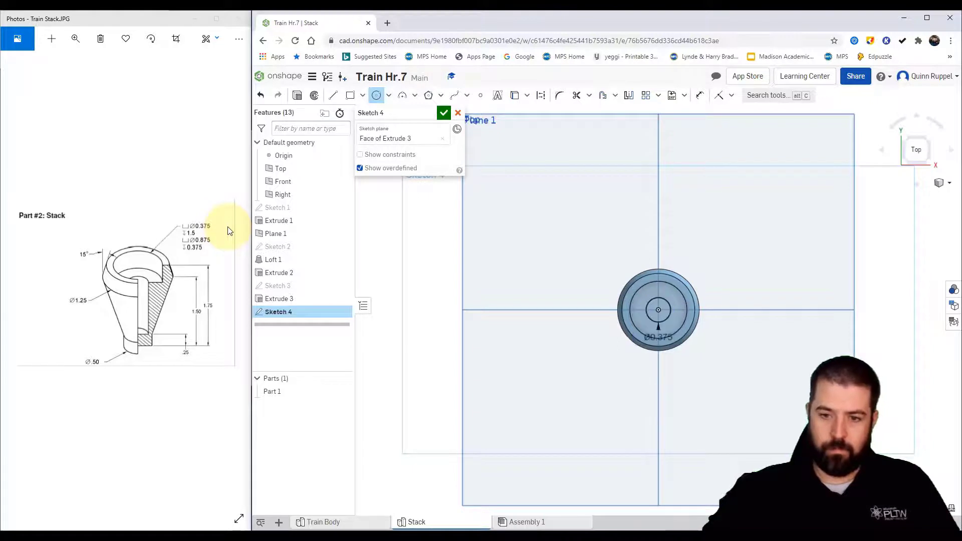
pyautogui.click(443, 114)
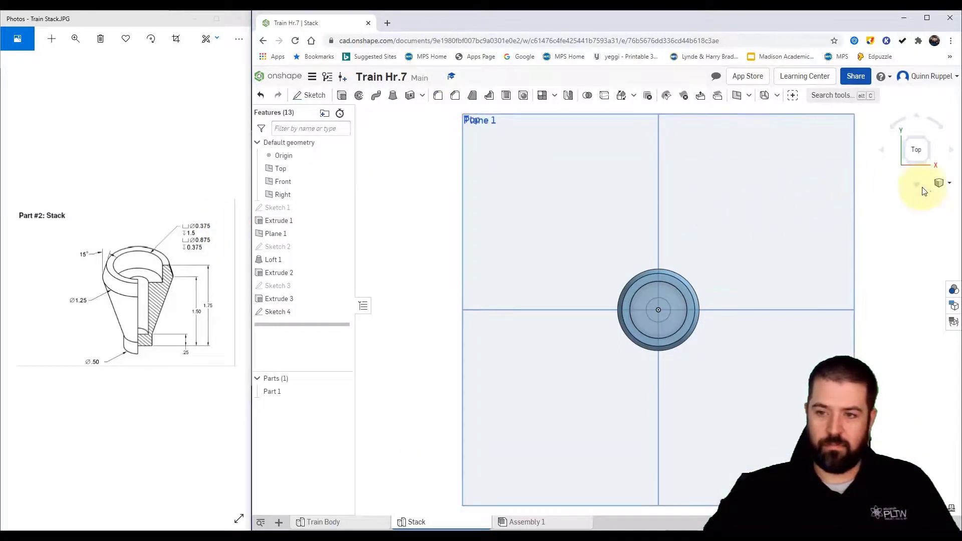
# From an isometric view, set up a Remove extrude on the Sketch 4 circle, 1.5 in deep.
pyautogui.click(940, 182)
pyautogui.click(894, 196)
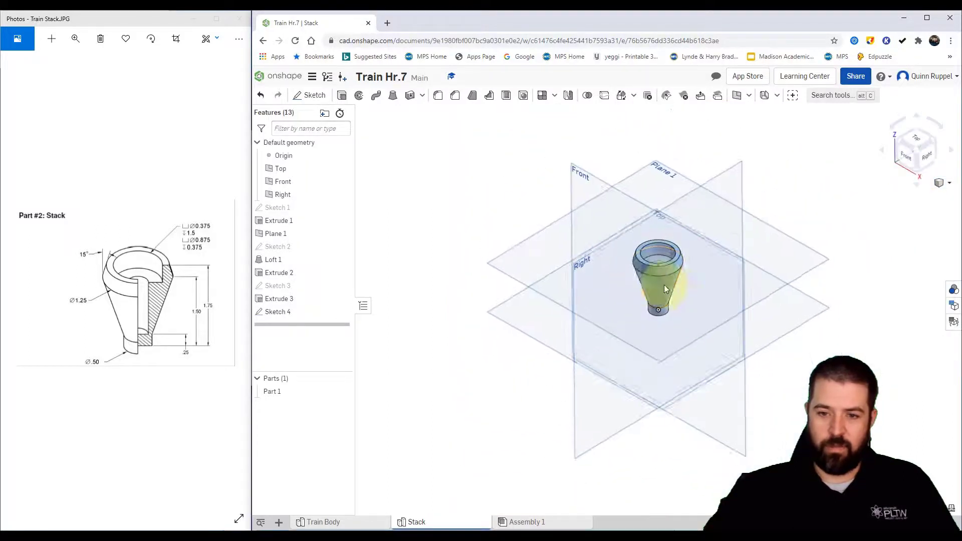
pyautogui.scroll(-3, 662, 275)
pyautogui.scroll(-2, 716, 248)
pyautogui.moveTo(716, 247); pyautogui.dragTo(729, 247, button='right')
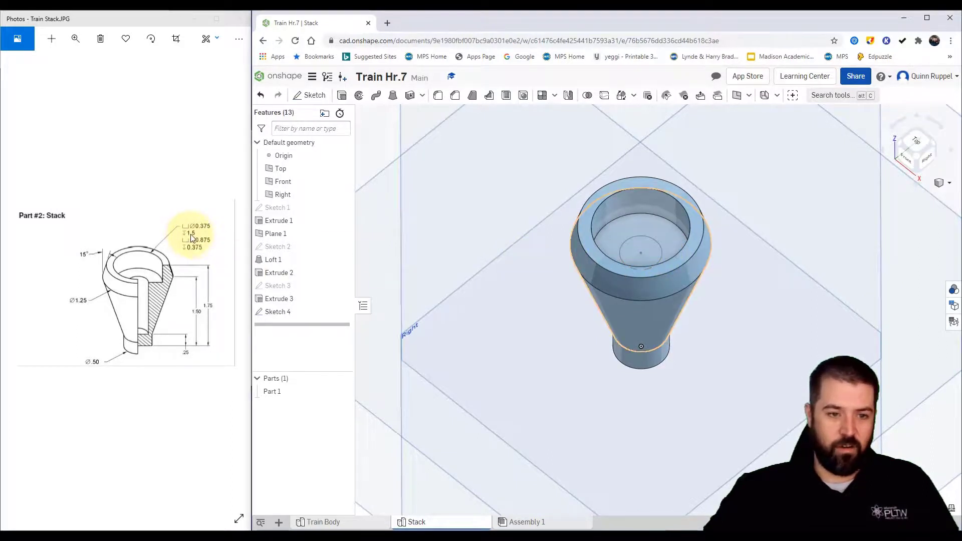
pyautogui.click(342, 96)
pyautogui.click(644, 250)
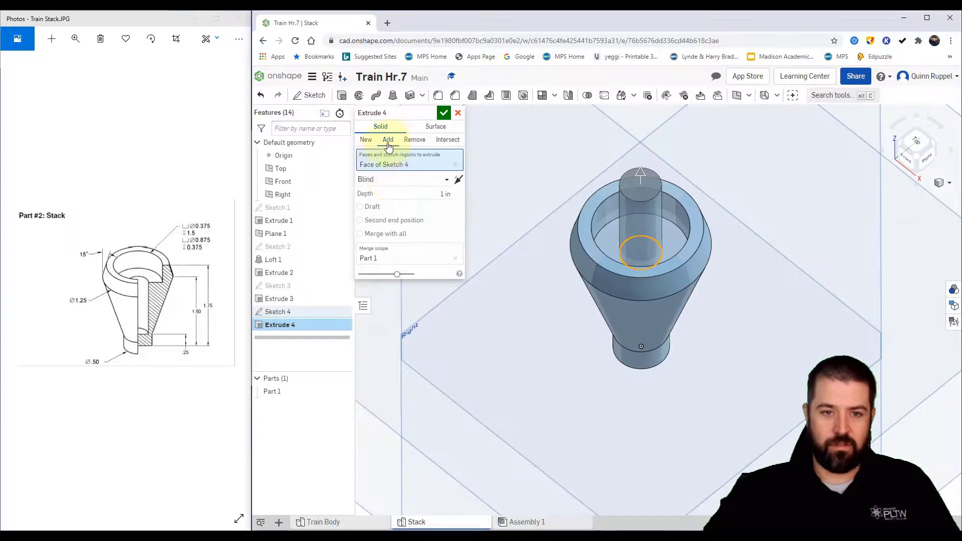
pyautogui.click(414, 140)
pyautogui.click(444, 196)
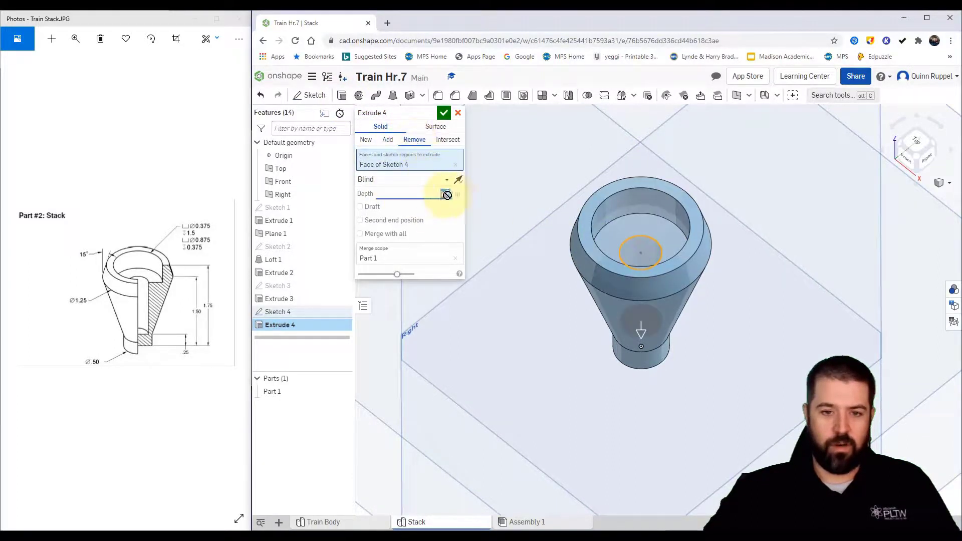
pyautogui.write('1.5')
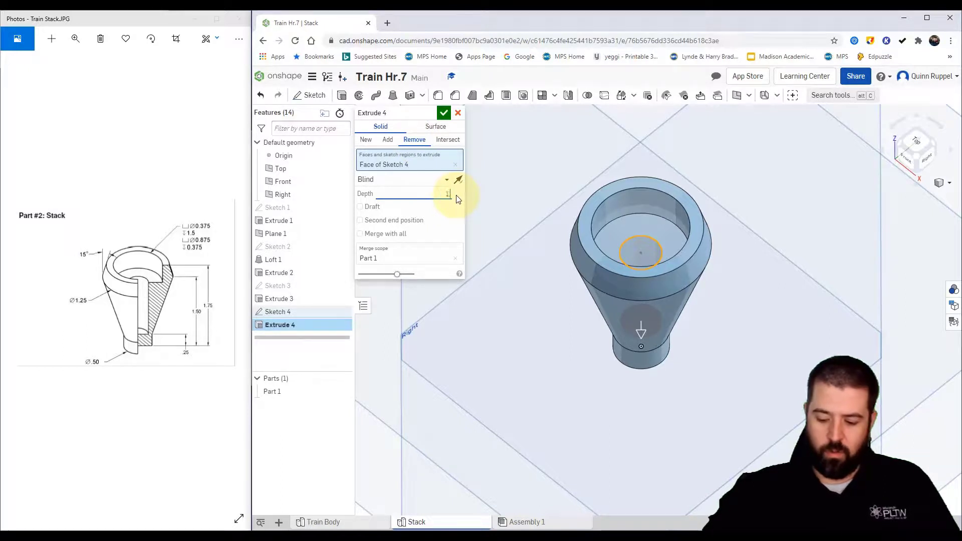
# Confirm Extrude 4, cutting the 0.375 in bore 1.5 in down into the stack.
pyautogui.click(444, 113)
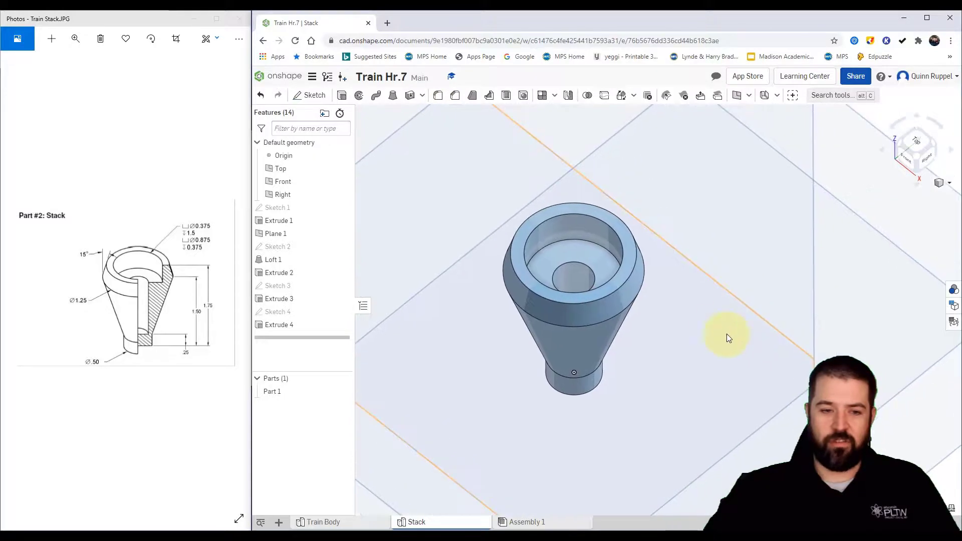